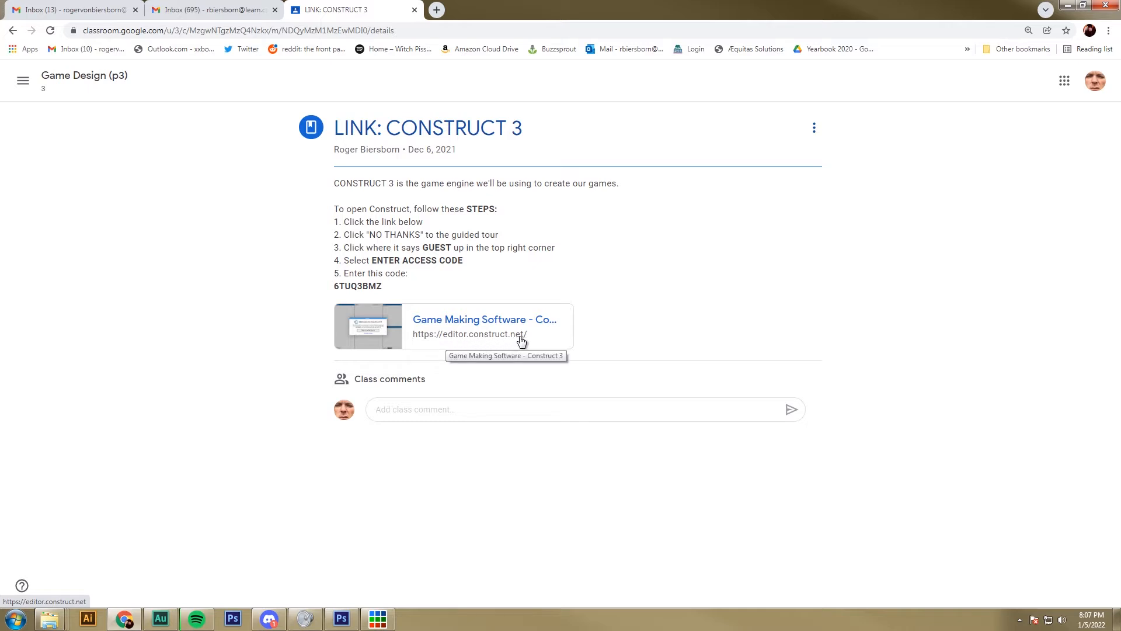
# Step: Open the Construct 3 editor from the link in the class post
pyautogui.click(461, 320)
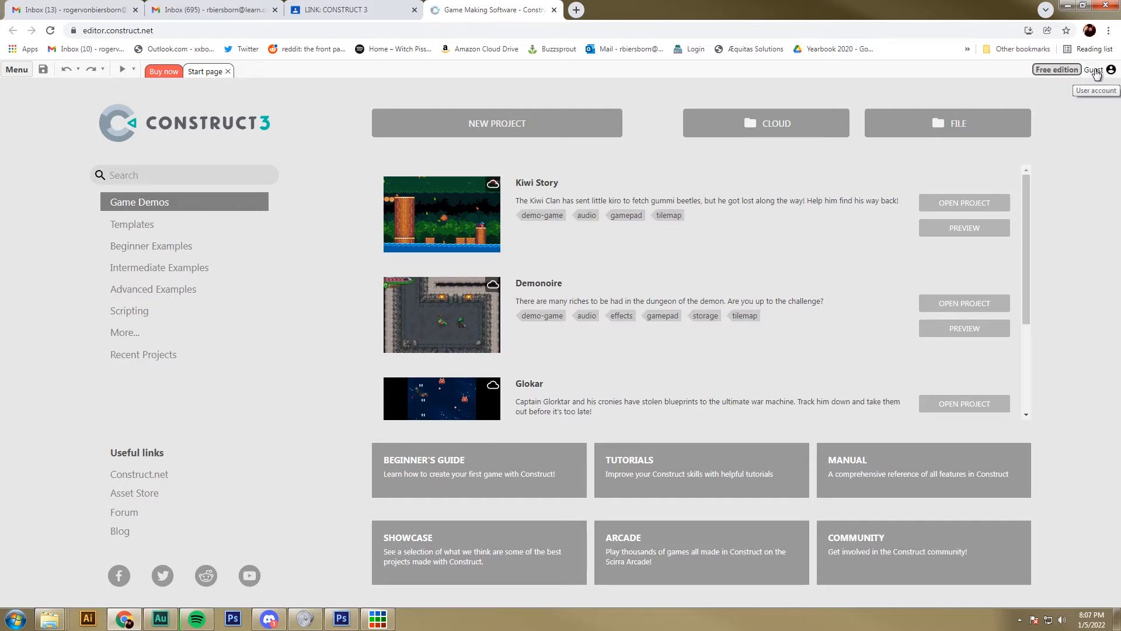
pyautogui.click(1096, 73)
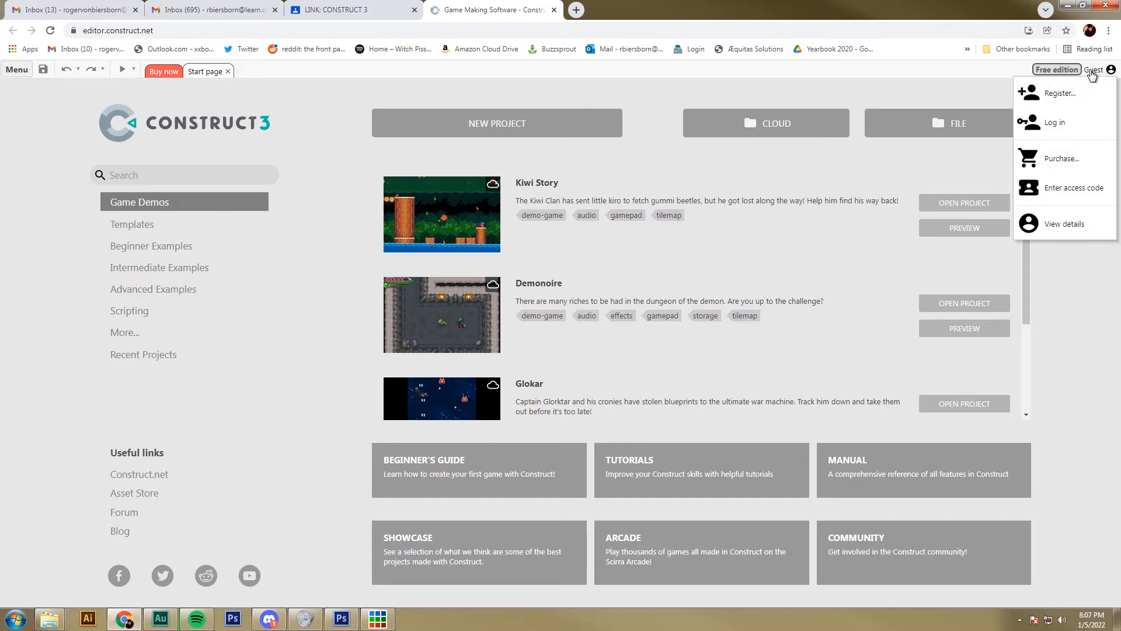
pyautogui.click(1073, 191)
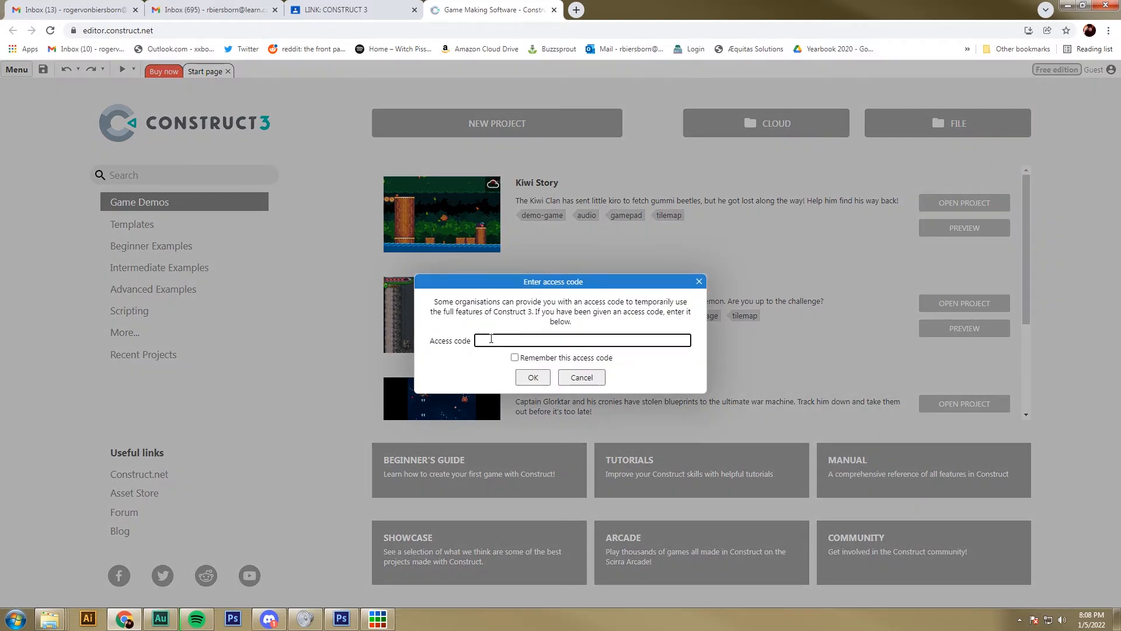
pyautogui.click(357, 7)
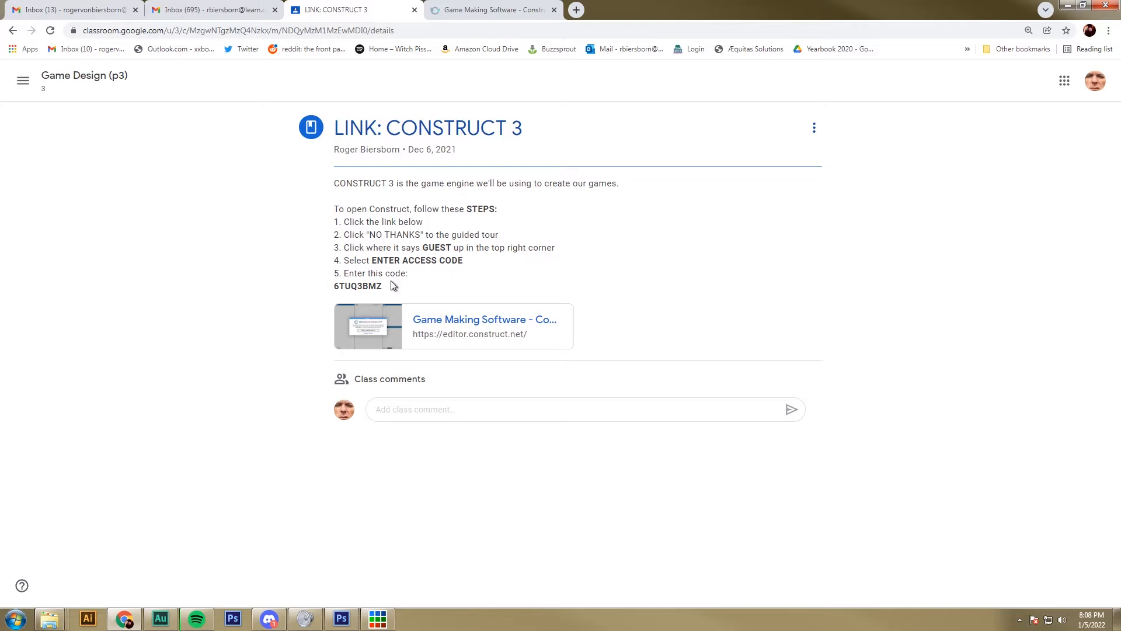
pyautogui.moveTo(336, 286); pyautogui.dragTo(381, 286)
pyautogui.click(379, 286)
pyautogui.moveTo(382, 286)
pyautogui.mouseDown()
pyautogui.moveTo(352, 286)
pyautogui.moveTo(349, 274)
pyautogui.moveTo(334, 288)
pyautogui.moveTo(383, 286)
pyautogui.mouseUp()
pyautogui.click(459, 10)
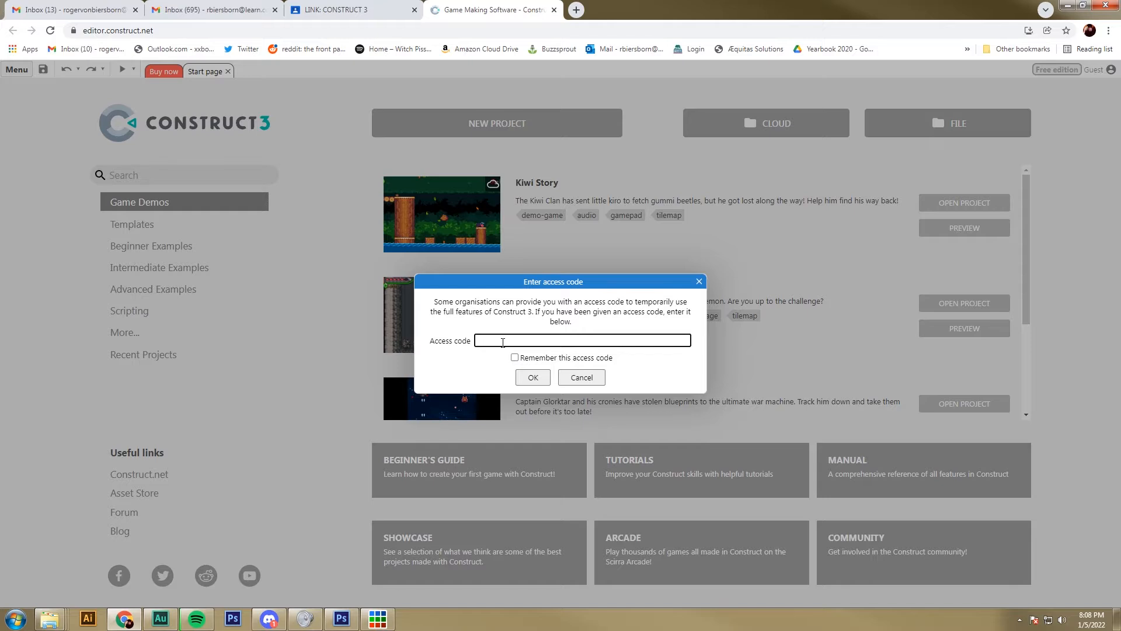
pyautogui.click(580, 376)
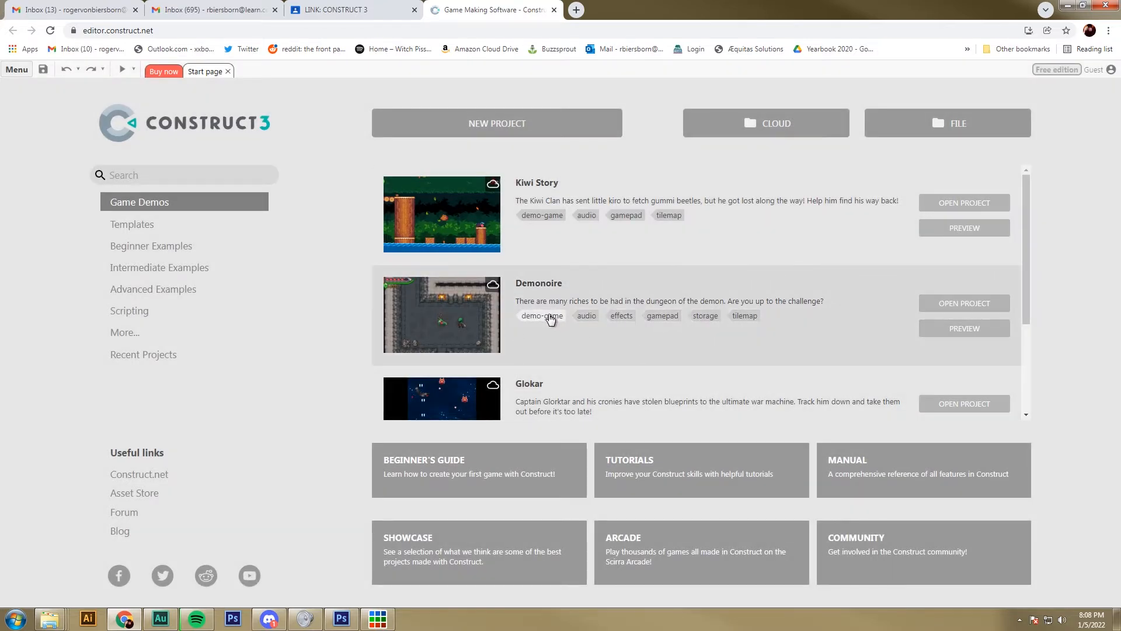
# Step: Open the account login form and try to sign in with the username and account password
pyautogui.click(1094, 70)
pyautogui.click(1056, 123)
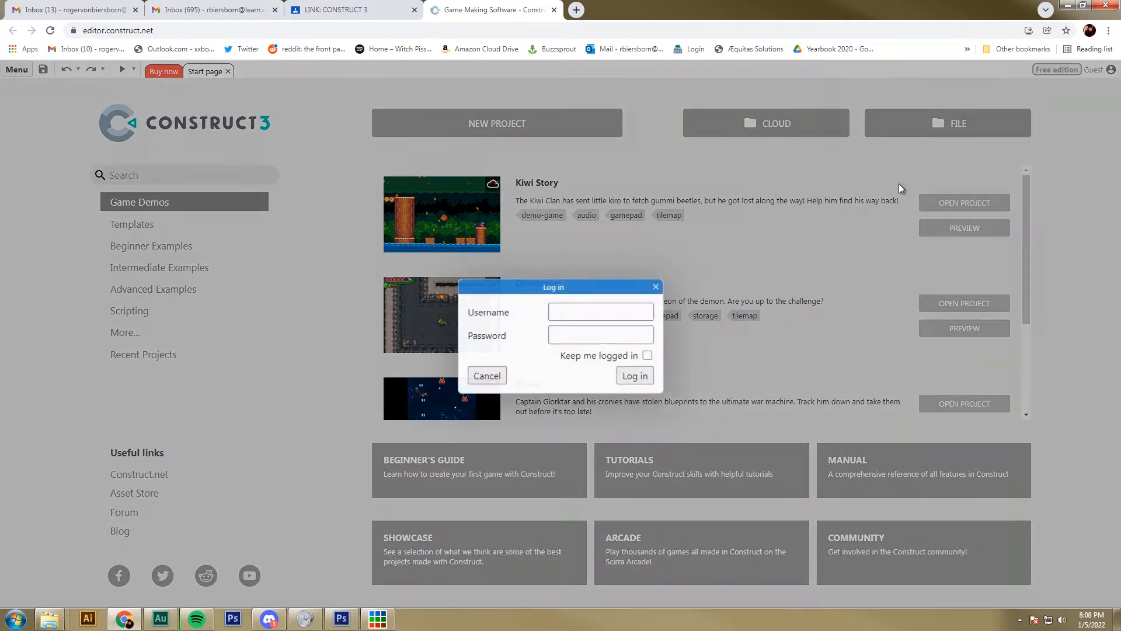
pyautogui.click(613, 312)
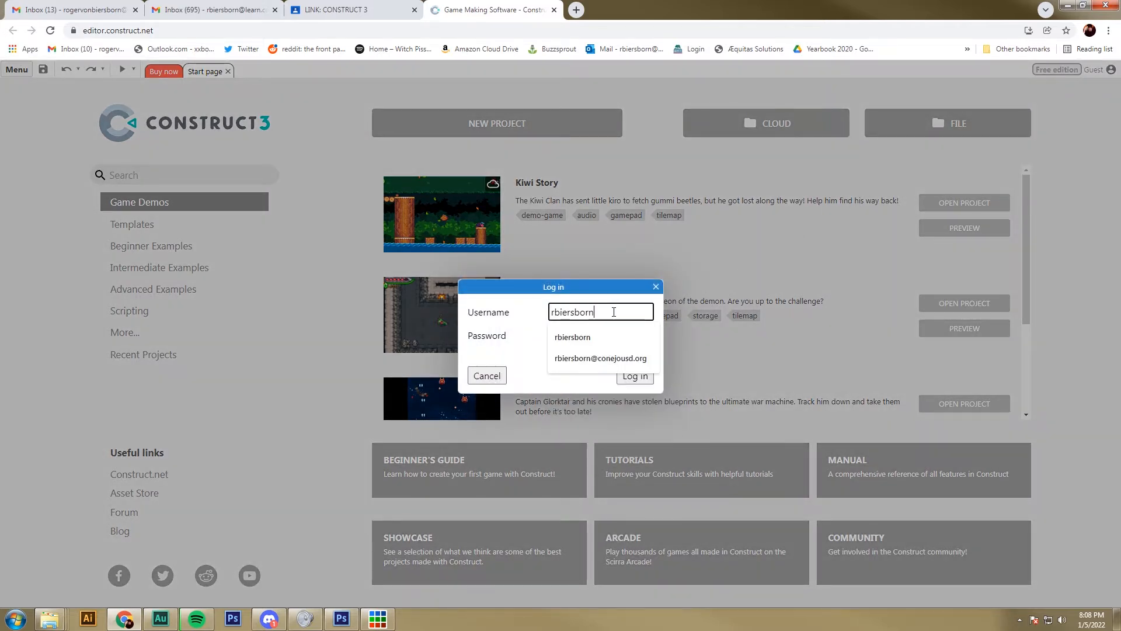
pyautogui.press('Tab')
pyautogui.write('*********')
pyautogui.press('Return')
pyautogui.click(590, 350)
# Step: Enter the username and account password again and log in
pyautogui.click(571, 313)
pyautogui.press('Tab')
pyautogui.write('*')
pyautogui.press('BackSpace')
pyautogui.write('********')
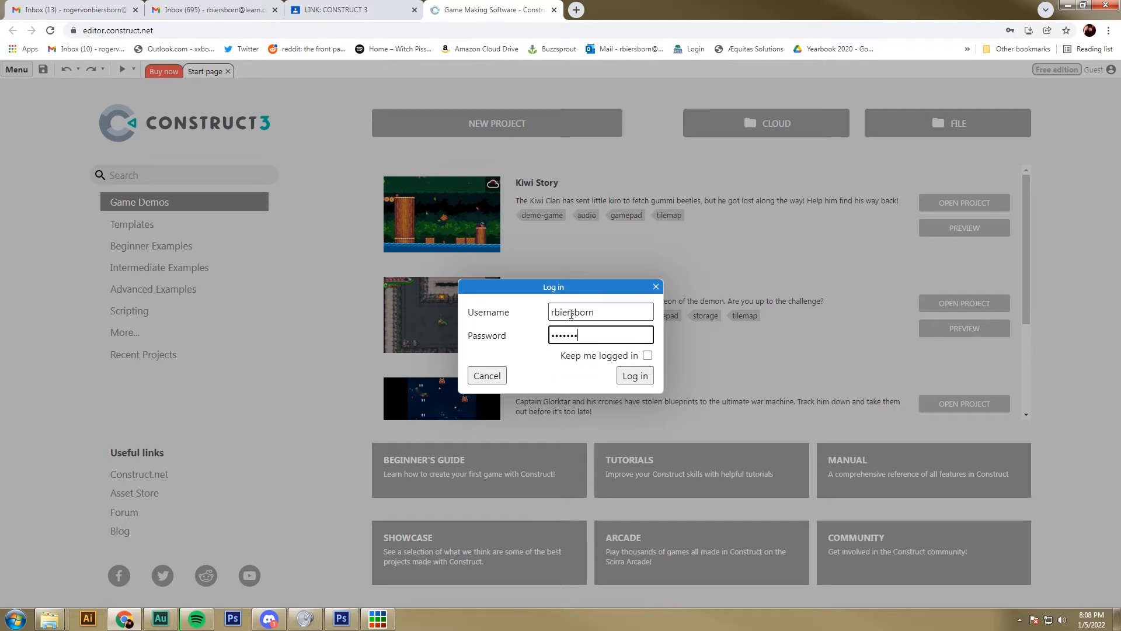
pyautogui.write('**')
pyautogui.press('Return')
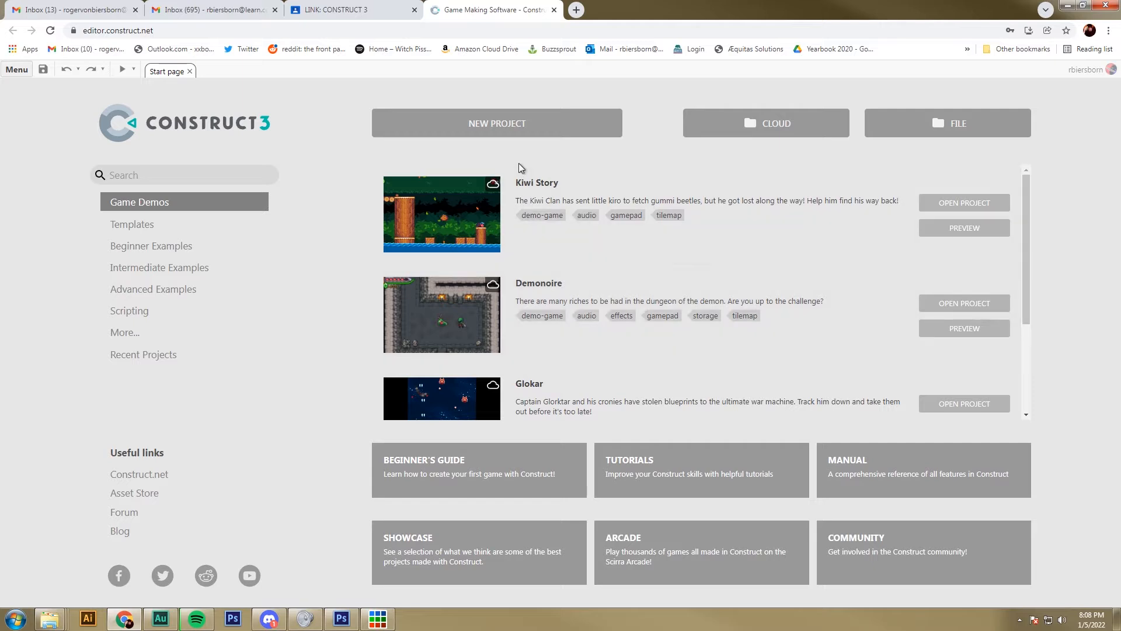
# Step: Start a new project named "Game Project 1" with the 1080p landscape preset
pyautogui.click(506, 133)
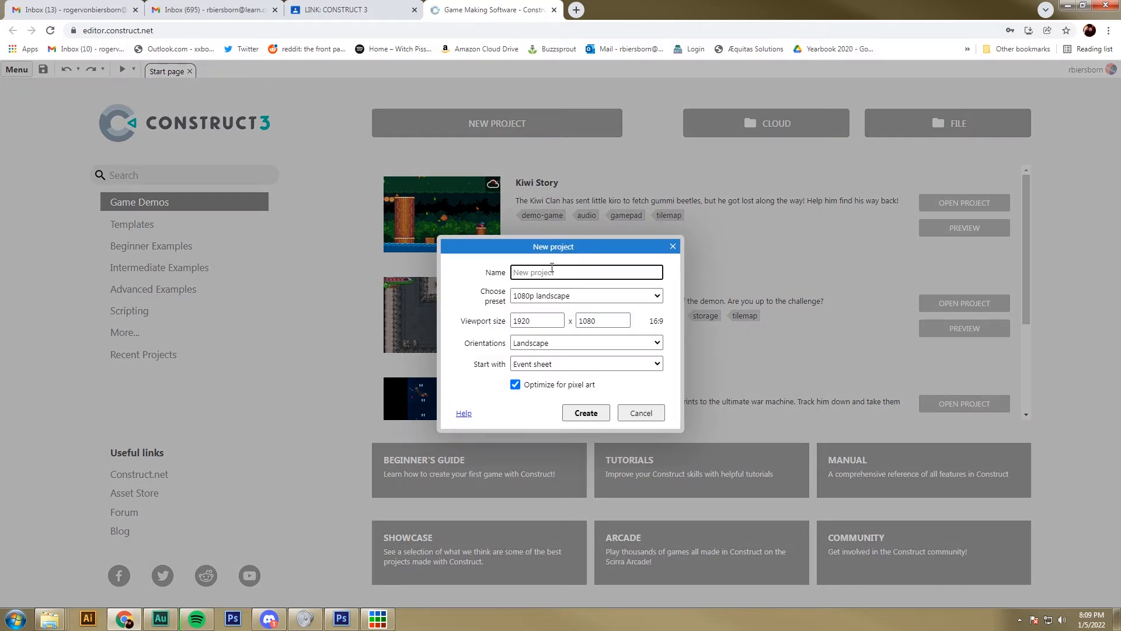
pyautogui.moveTo(520, 247); pyautogui.dragTo(511, 199)
pyautogui.click(511, 225)
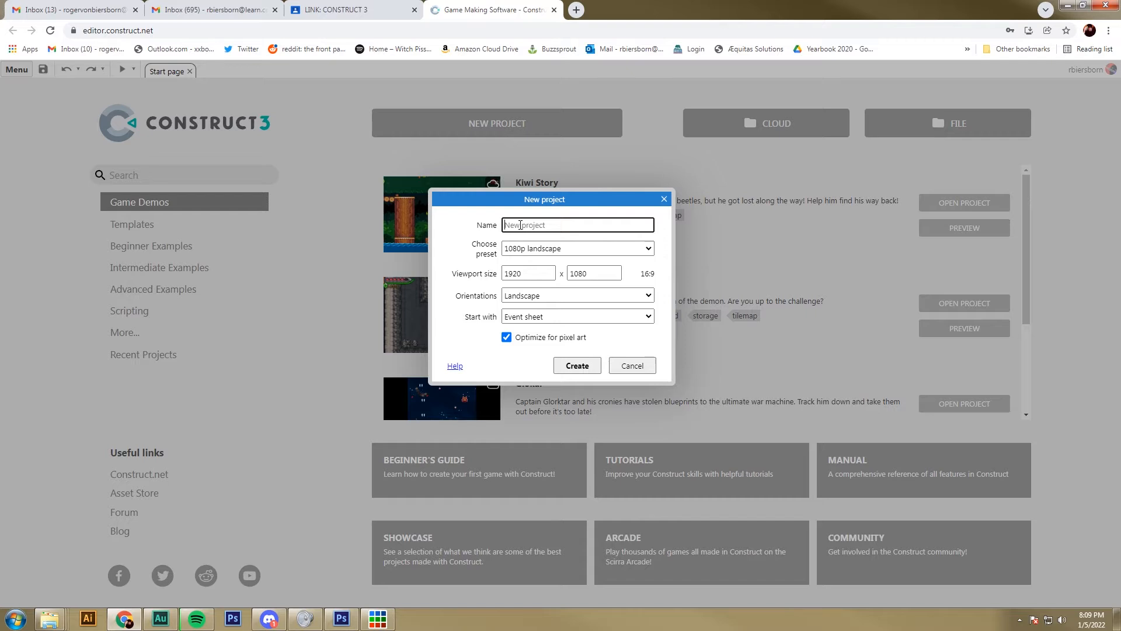
pyautogui.write('Game Project 1')
pyautogui.click(546, 252)
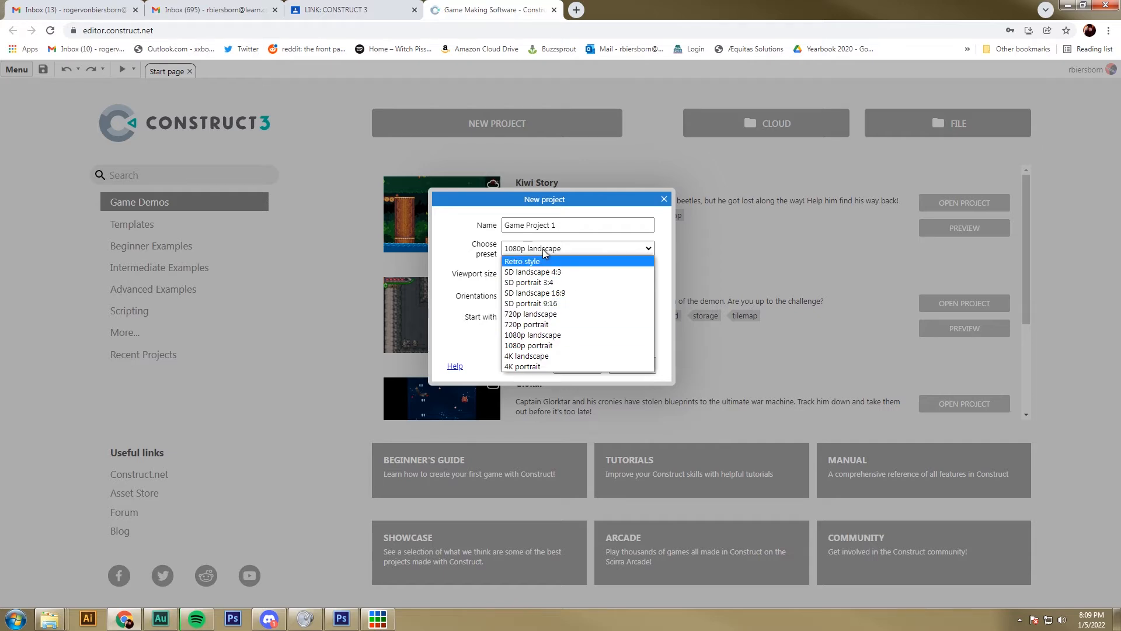
pyautogui.click(533, 336)
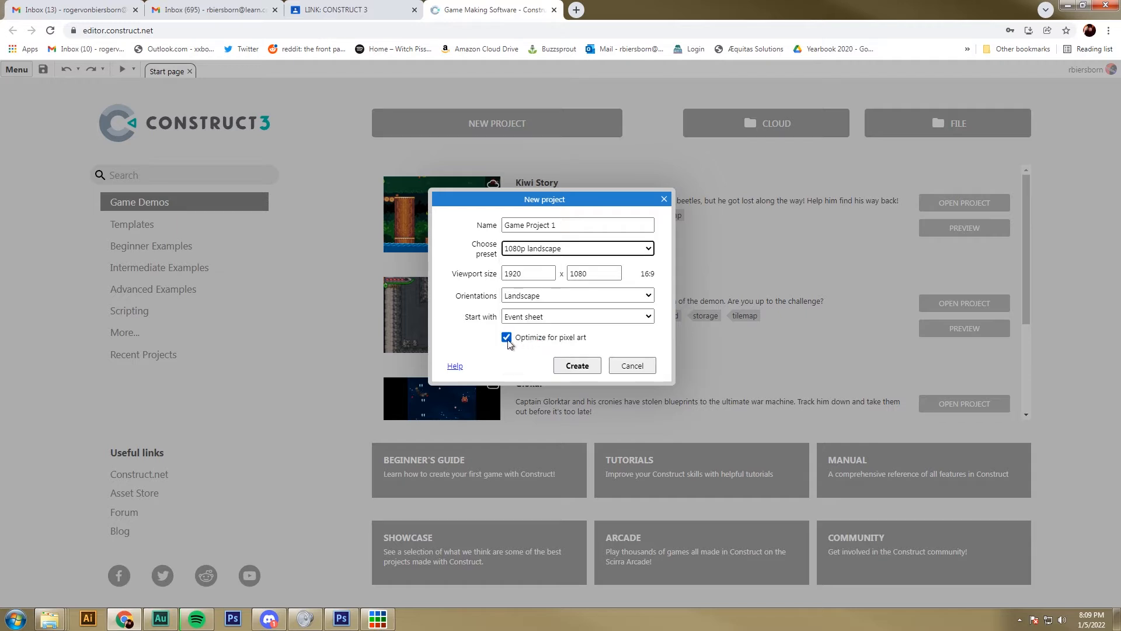
# Step: Leave Optimize for pixel art enabled and create the project
pyautogui.click(507, 337)
pyautogui.click(506, 338)
pyautogui.click(506, 338)
pyautogui.click(506, 337)
pyautogui.click(508, 337)
pyautogui.click(508, 337)
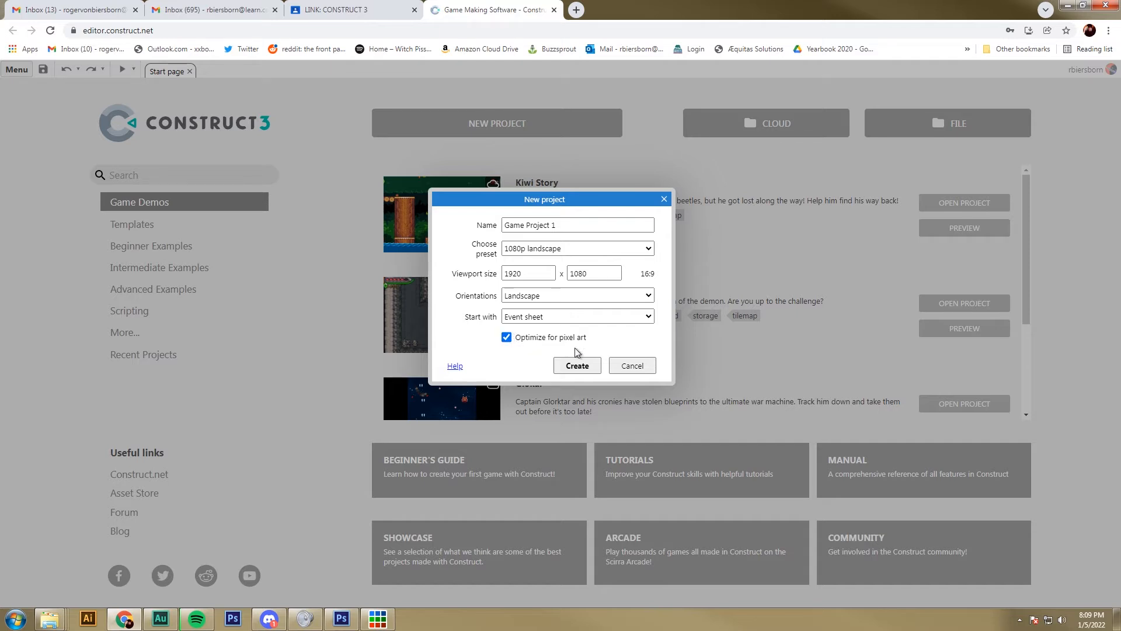
pyautogui.click(578, 366)
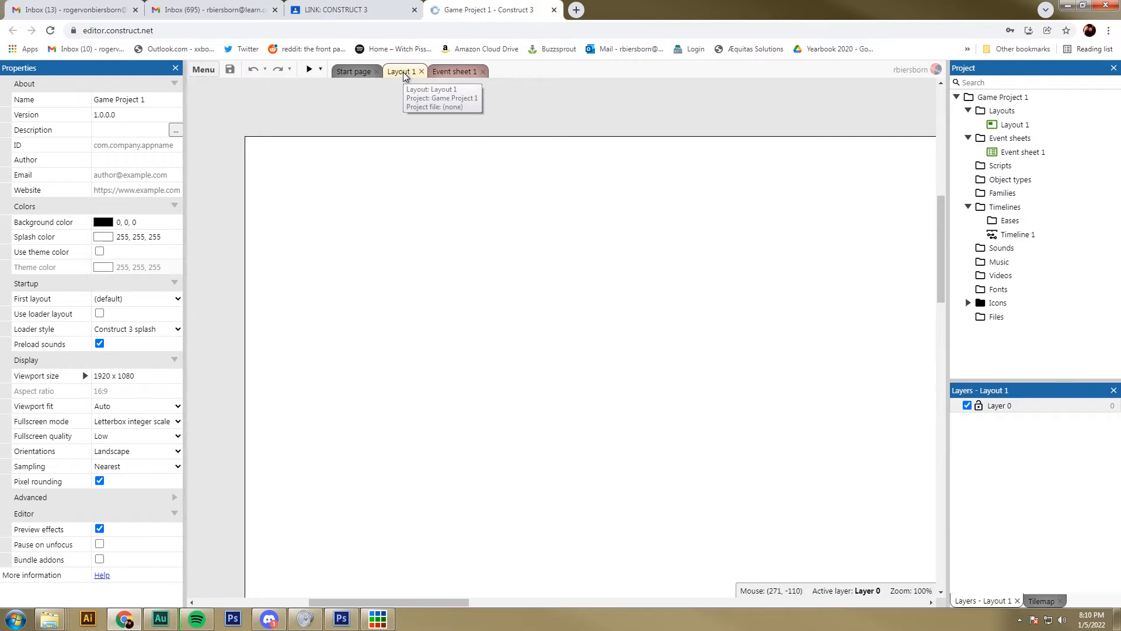
# Step: Examine the new project's empty Event sheet 1 alongside Layout 1, finishing on Layout 1
pyautogui.click(441, 74)
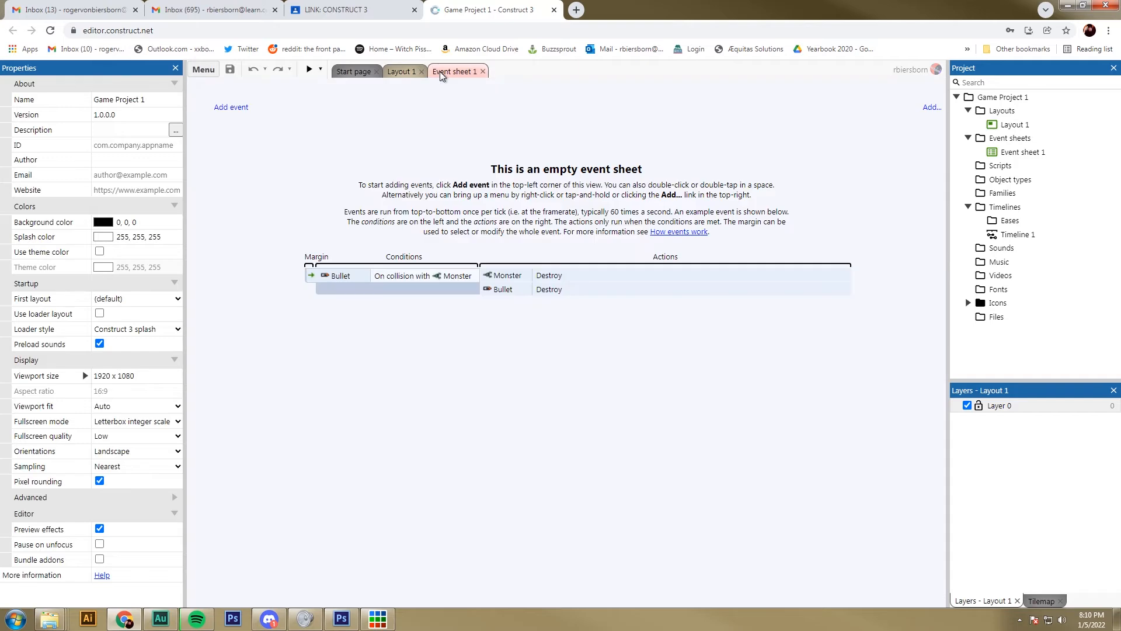
pyautogui.click(406, 70)
pyautogui.click(445, 69)
pyautogui.click(401, 70)
pyautogui.click(441, 74)
pyautogui.click(401, 73)
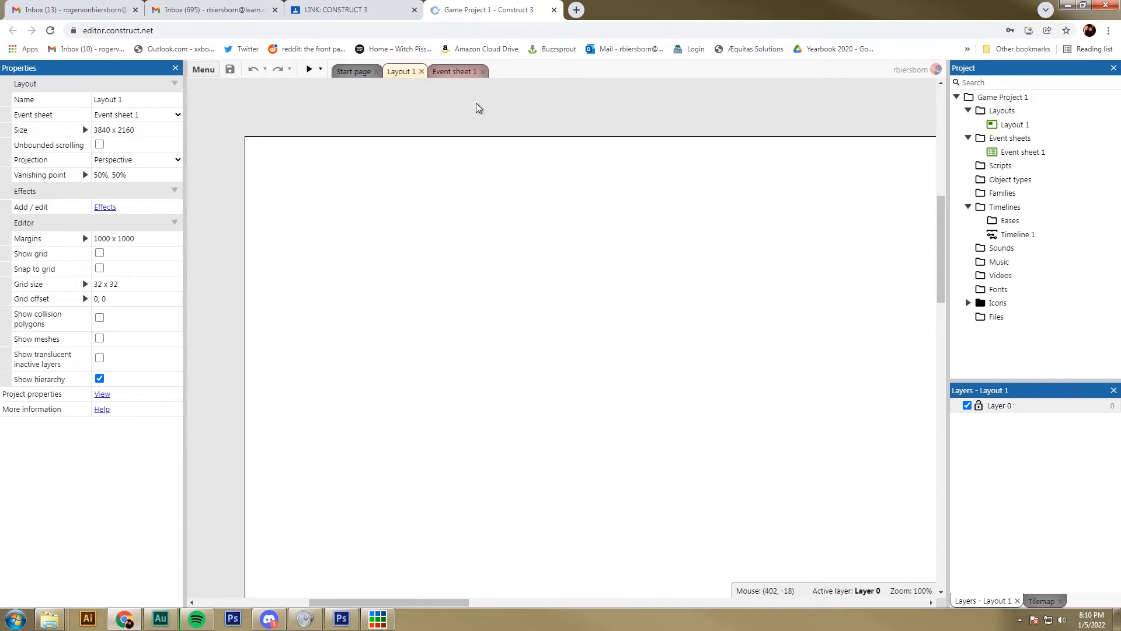
pyautogui.click(453, 72)
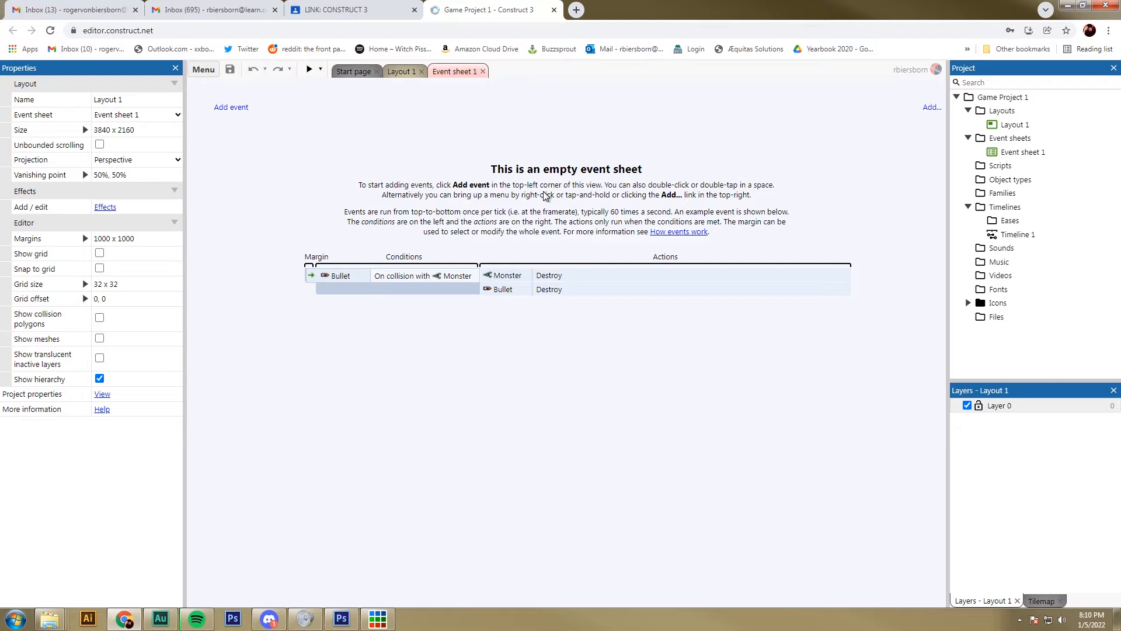
pyautogui.click(403, 72)
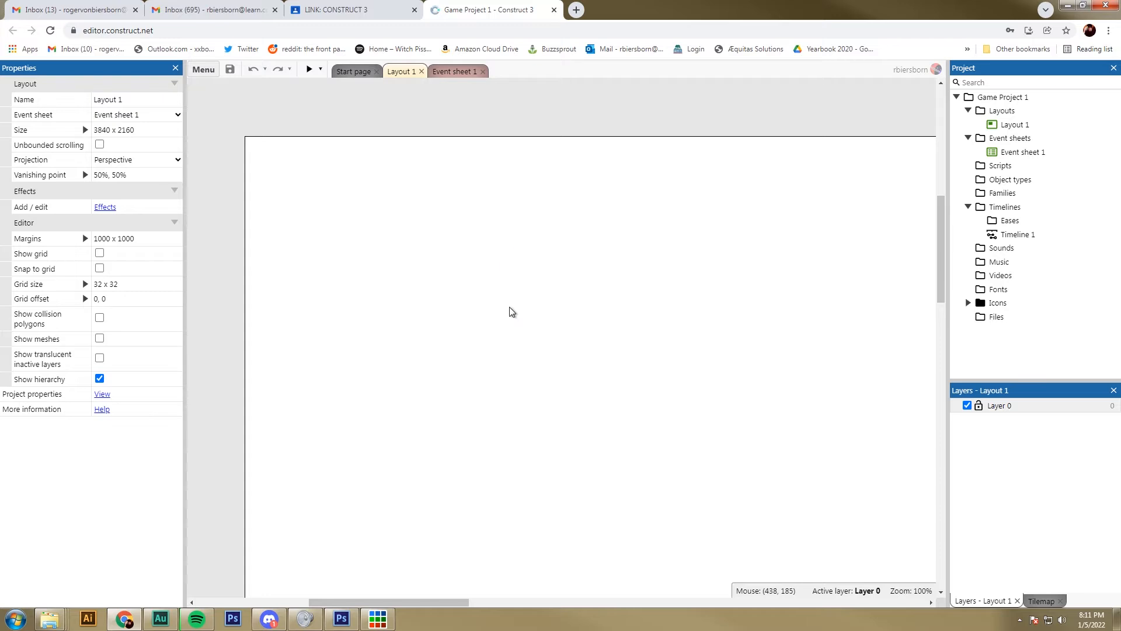
# Step: Switch to Piskel and open the sprite file goblin stand.piskel
pyautogui.click(379, 622)
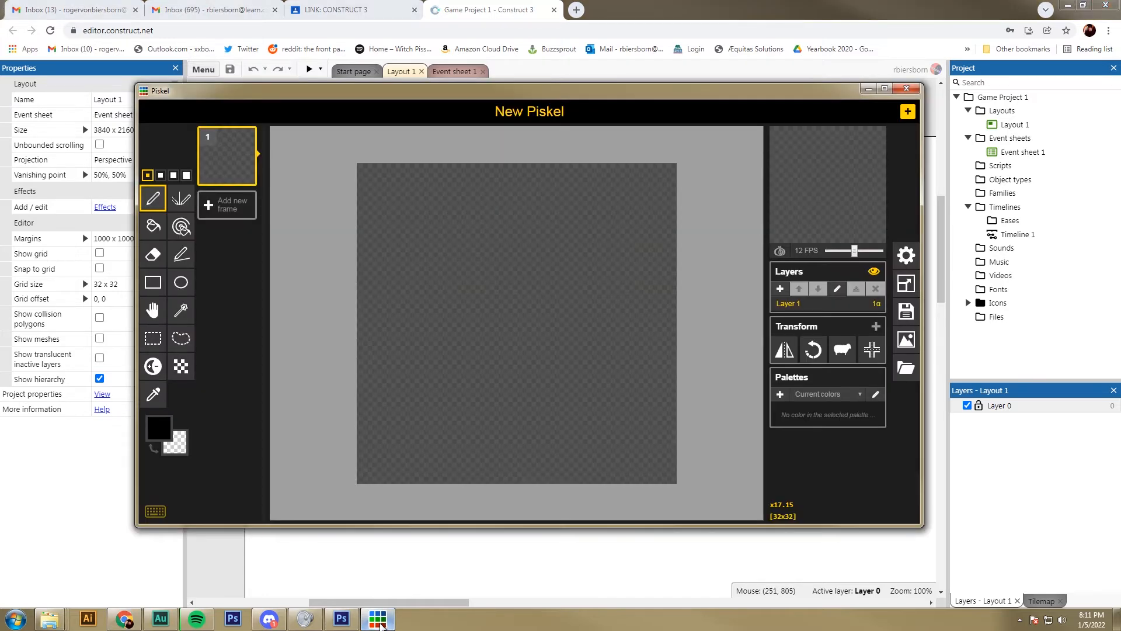
pyautogui.moveTo(416, 96); pyautogui.dragTo(399, 88)
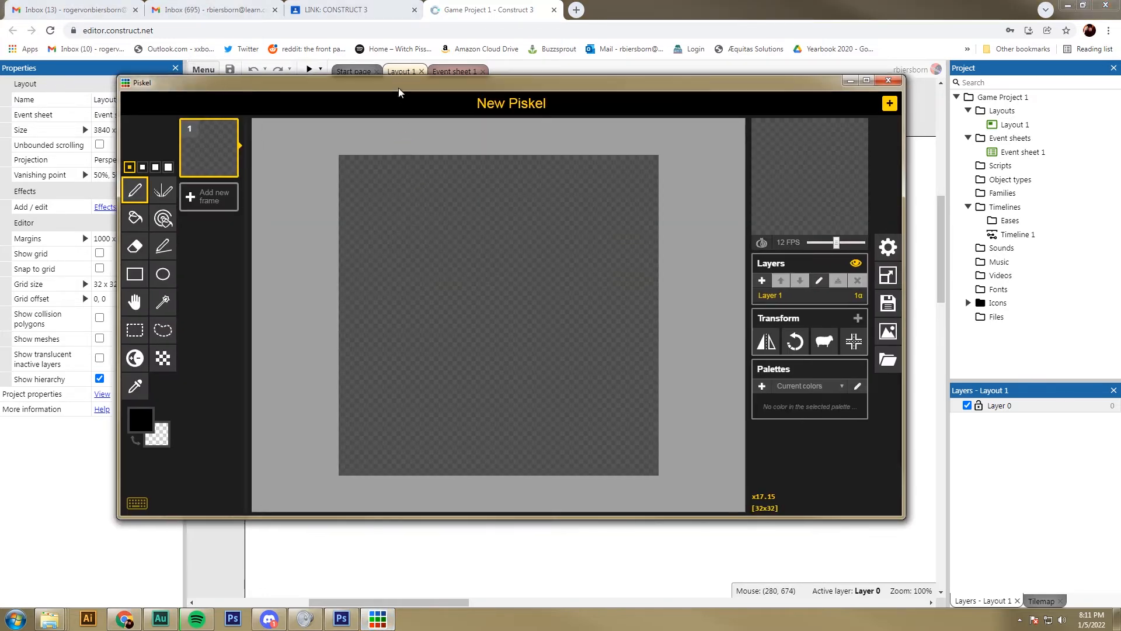
pyautogui.click(887, 363)
pyautogui.click(802, 251)
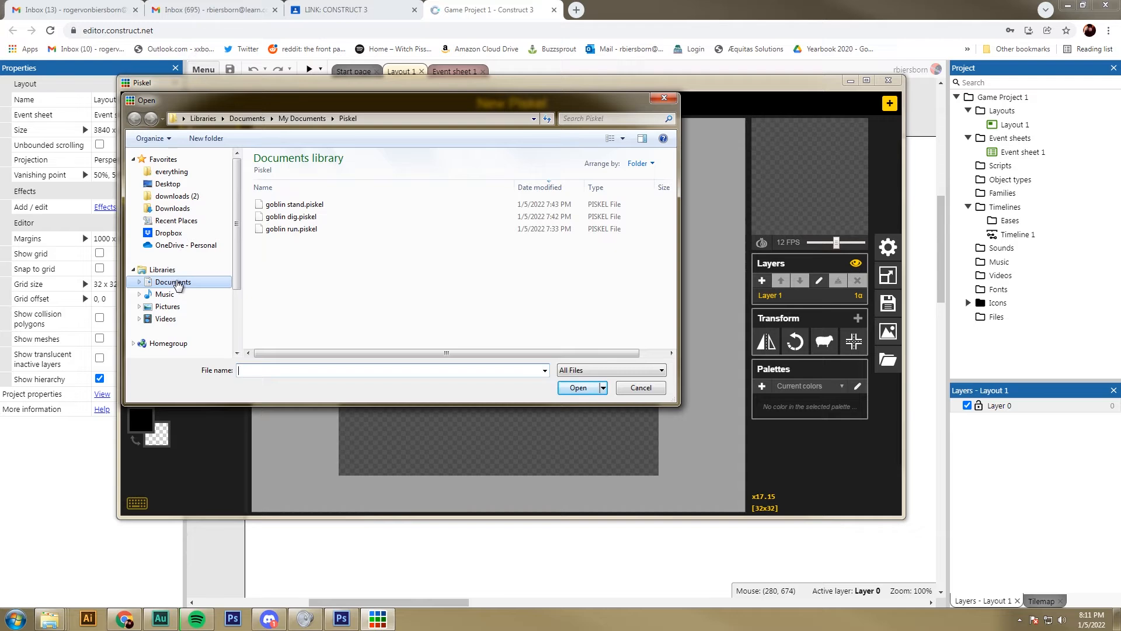
pyautogui.click(289, 206)
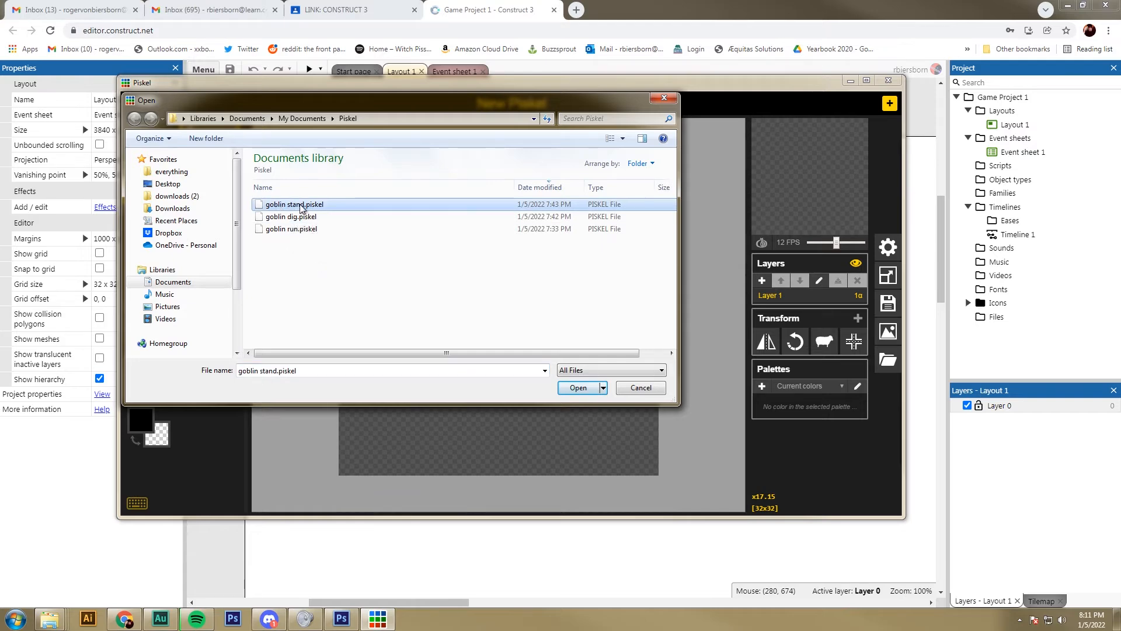
pyautogui.doubleClick(305, 206)
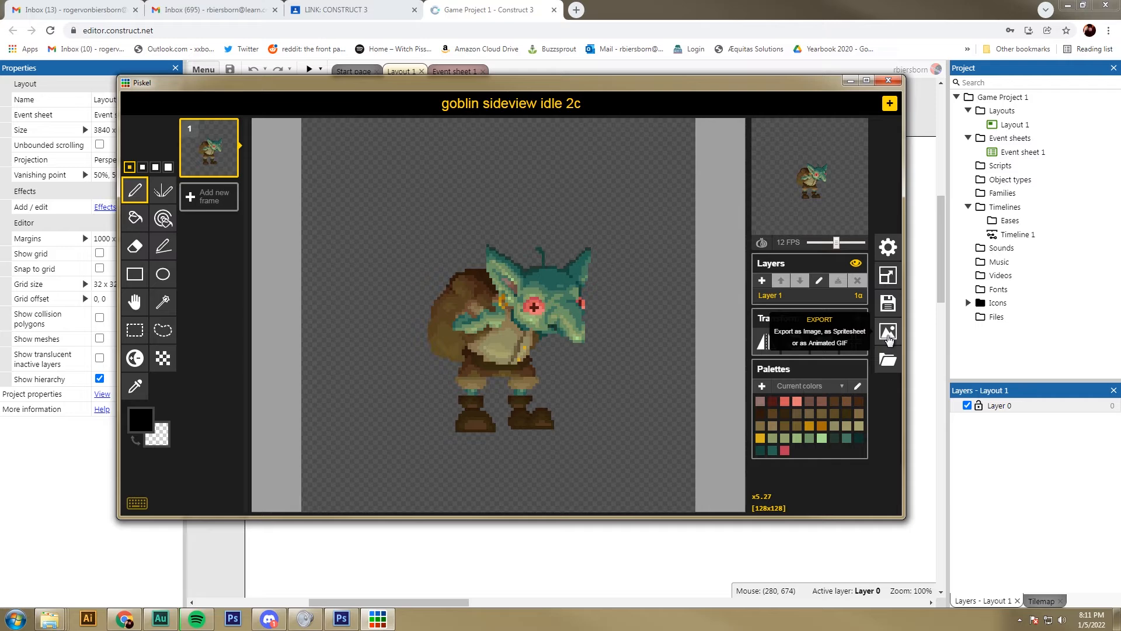
# Step: Set up a GIF export of the goblin sprite at 4.0x scale and 512 x 512 resolution
pyautogui.click(888, 332)
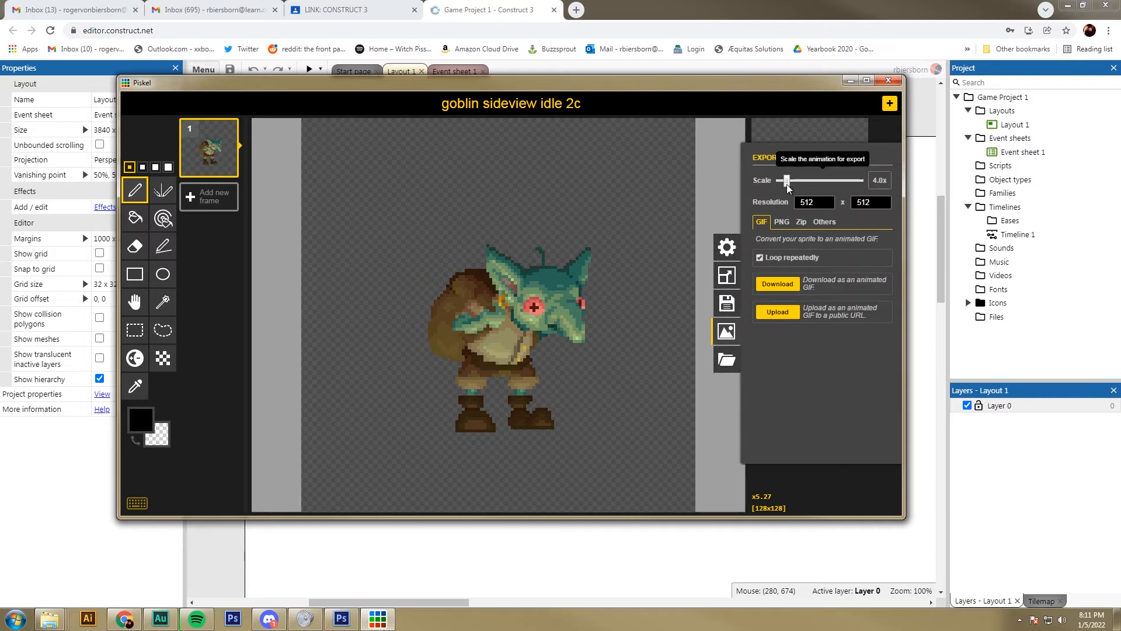
pyautogui.moveTo(786, 183)
pyautogui.mouseDown()
pyautogui.moveTo(875, 194)
pyautogui.moveTo(787, 184)
pyautogui.mouseUp()
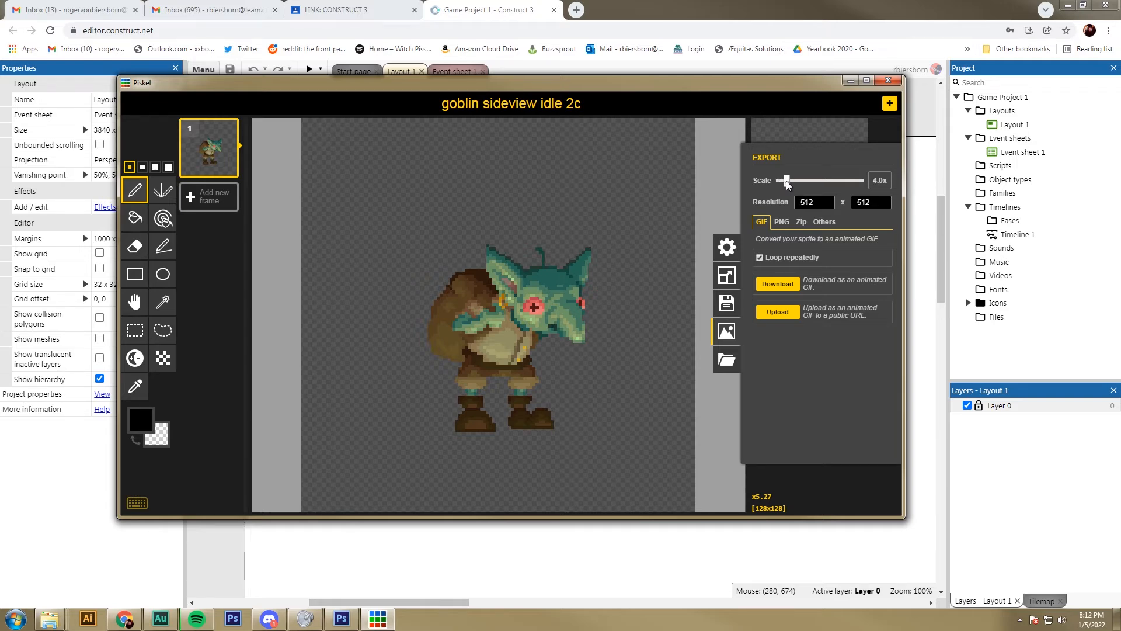
pyautogui.moveTo(787, 182); pyautogui.dragTo(787, 187)
pyautogui.press('Tab')
pyautogui.moveTo(785, 179); pyautogui.dragTo(788, 180)
pyautogui.doubleClick(815, 202)
pyautogui.click(764, 223)
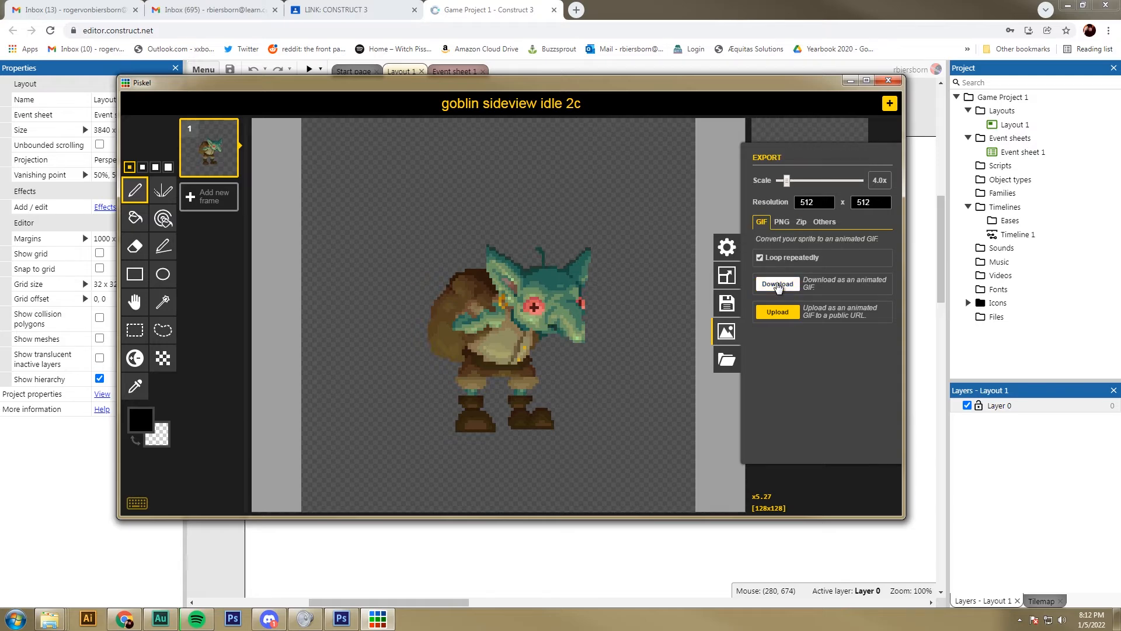
# Step: Download the goblin sprite as a GIF named "goblin stand" and return to Construct 3
pyautogui.click(778, 285)
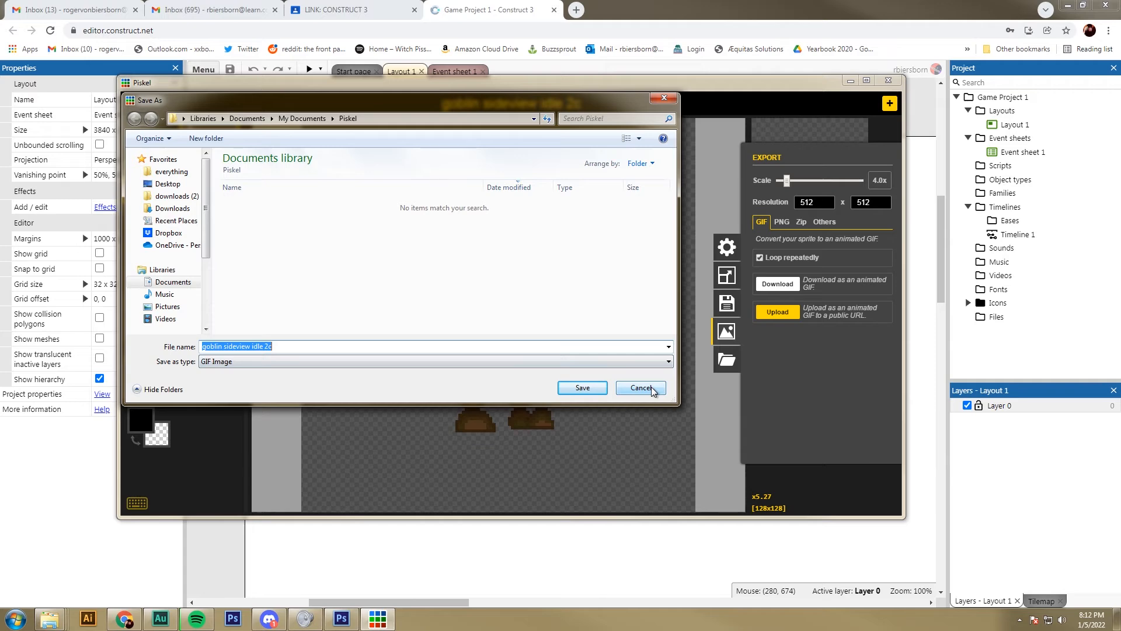
pyautogui.moveTo(357, 346); pyautogui.dragTo(224, 340)
pyautogui.write('stand')
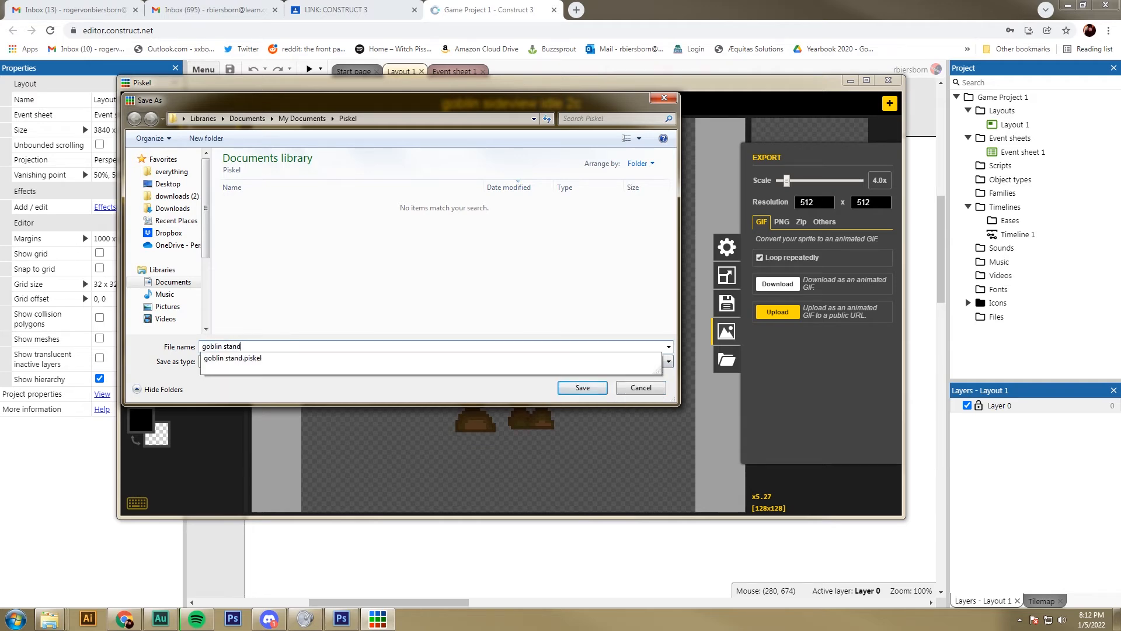
pyautogui.press('Return')
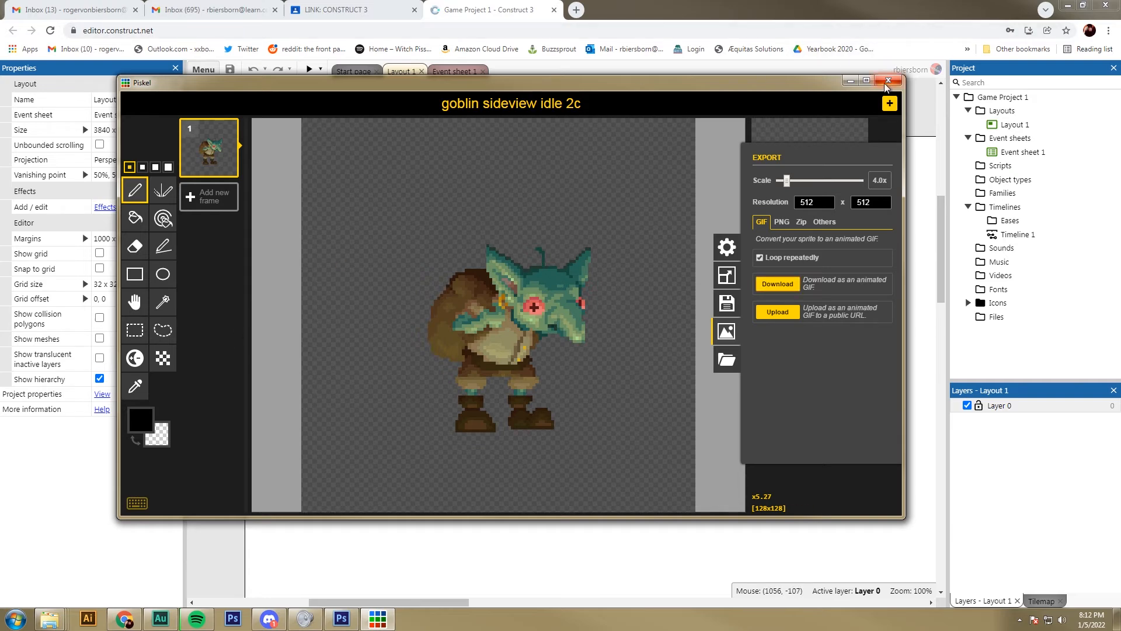
pyautogui.click(852, 82)
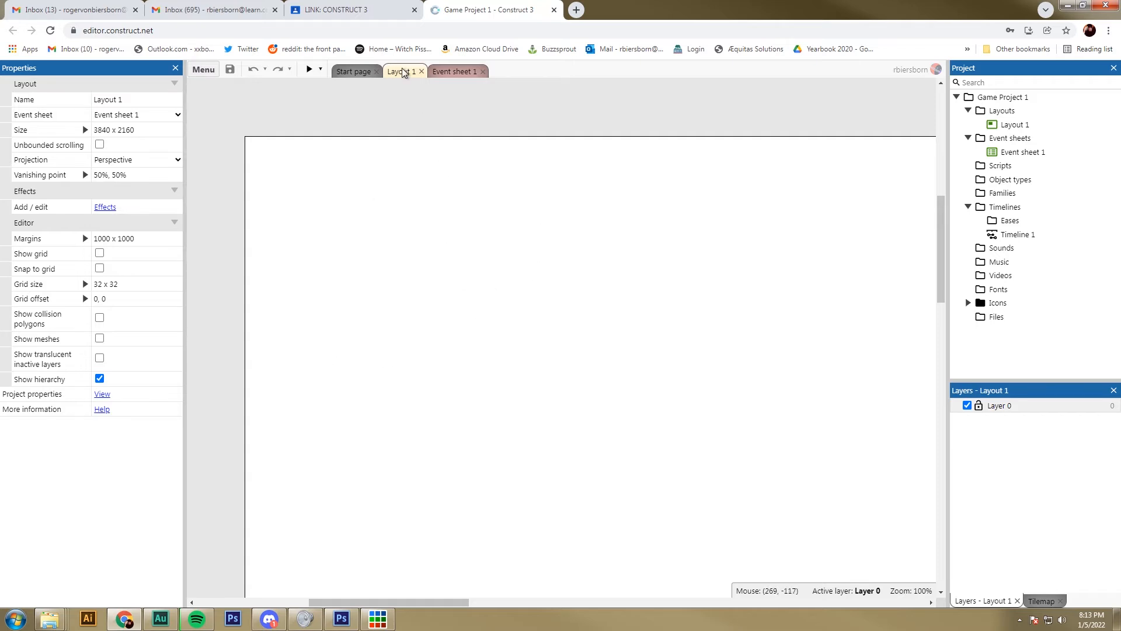
# Step: Start inserting a new object in Layout 1 and choose the general Sprite type for it
pyautogui.rightClick(378, 300)
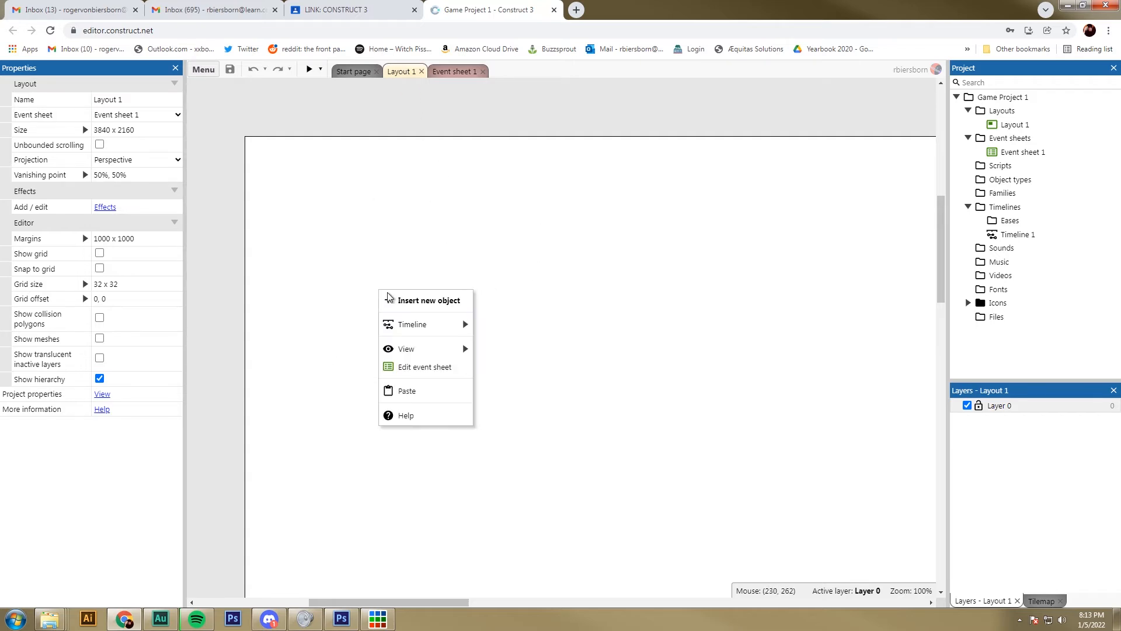
pyautogui.click(415, 304)
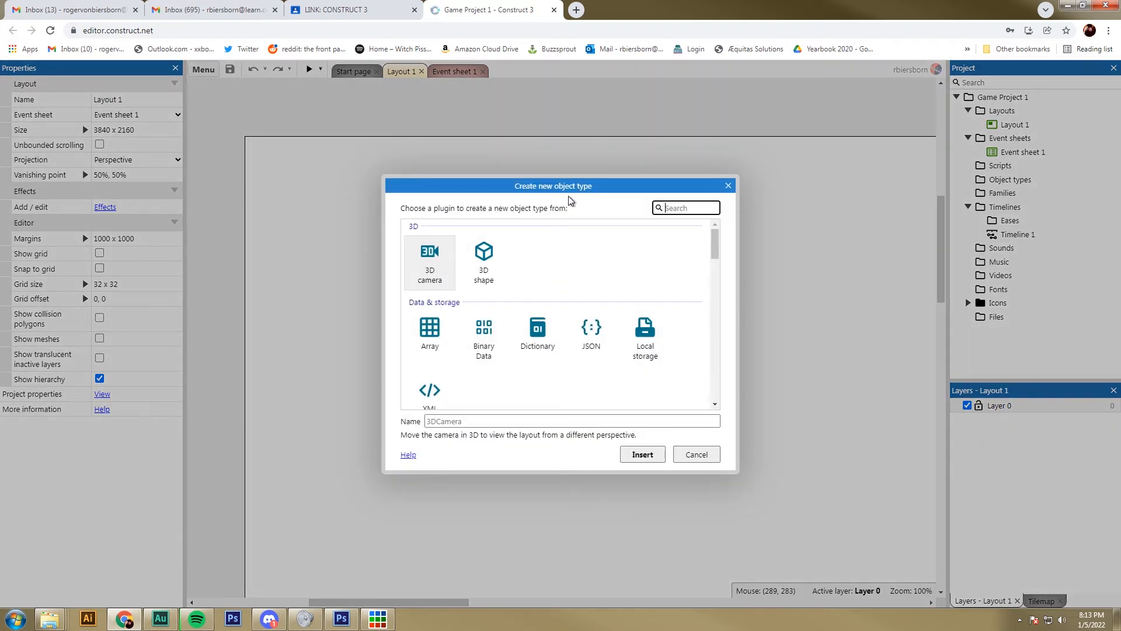
pyautogui.scroll(-3, 581, 270)
pyautogui.scroll(-5, 581, 270)
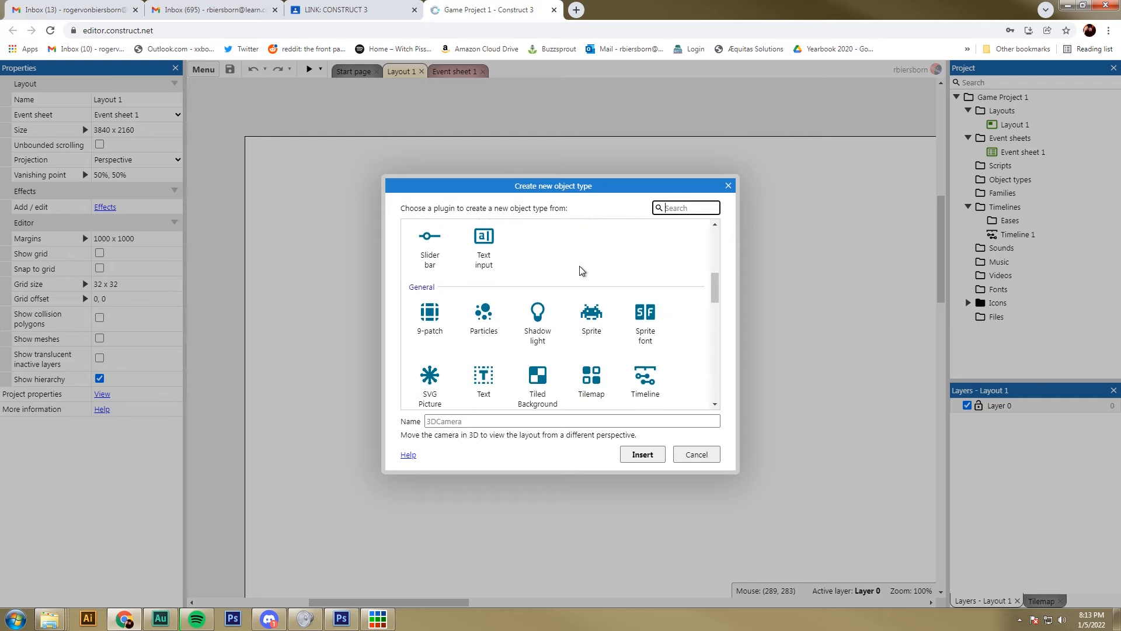
pyautogui.scroll(4, 581, 270)
pyautogui.scroll(3, 581, 271)
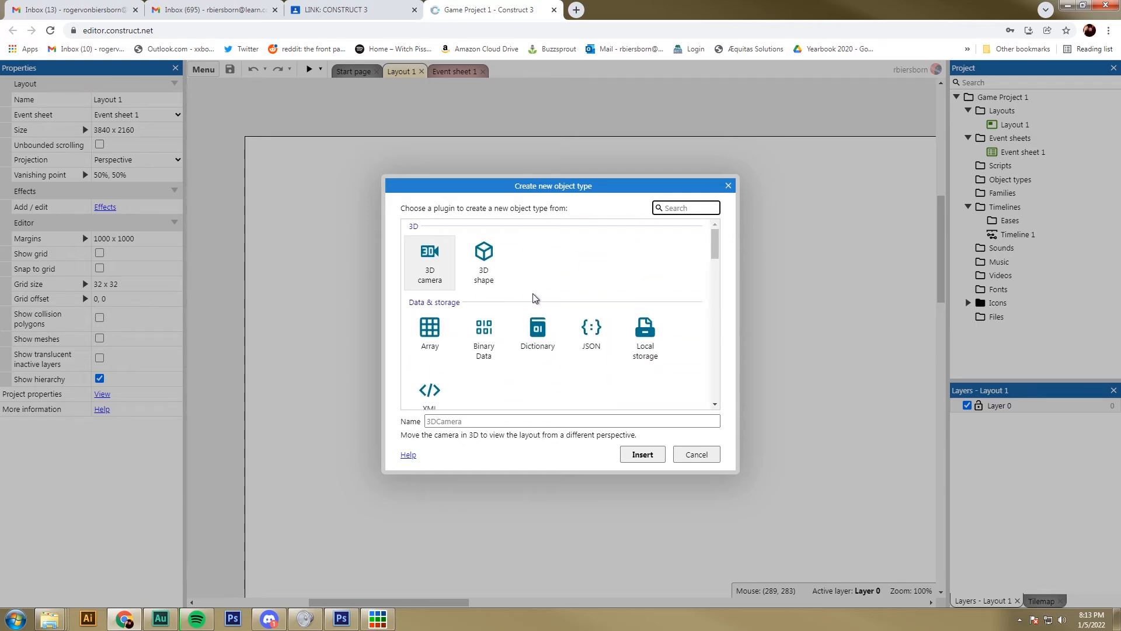
pyautogui.scroll(-3, 531, 308)
pyautogui.scroll(-4, 532, 305)
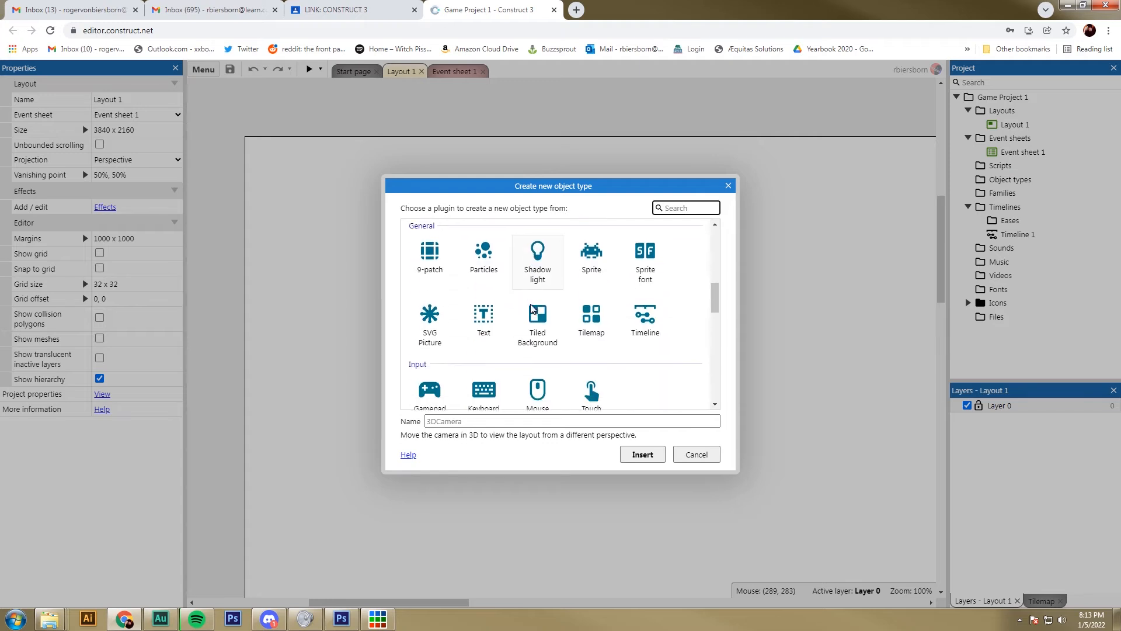
pyautogui.scroll(1, 584, 318)
pyautogui.click(607, 323)
pyautogui.scroll(2, 607, 315)
pyautogui.scroll(-2, 610, 298)
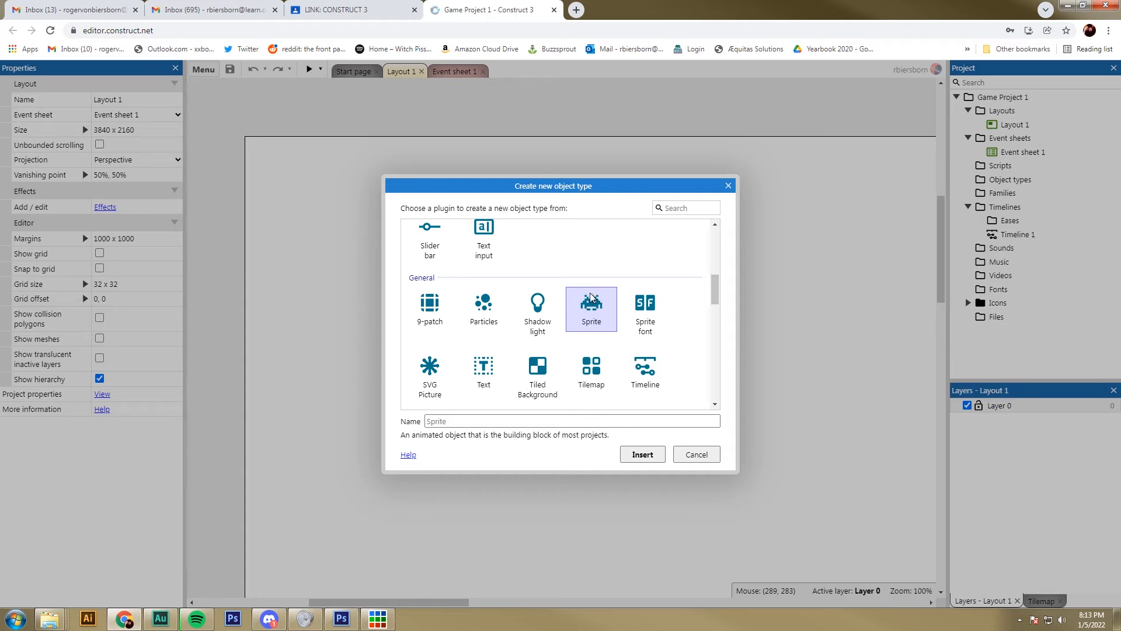
# Step: Name the new sprite MainCharacter, insert it and place it in the layout at about 360, 252
pyautogui.click(435, 422)
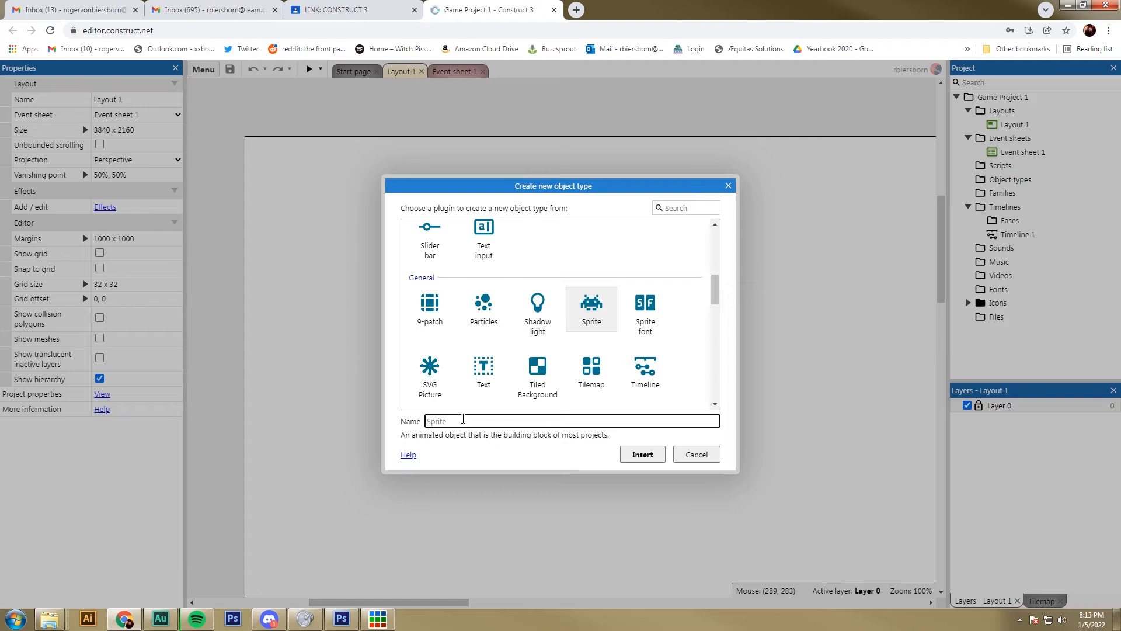
pyautogui.write('MainCharacter')
pyautogui.click(642, 454)
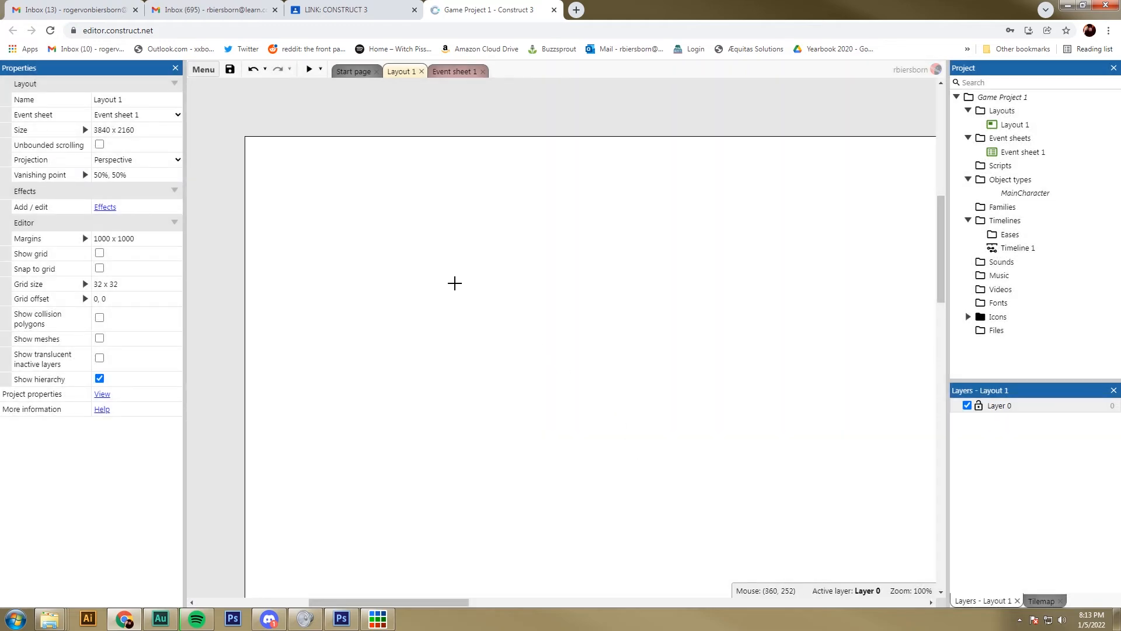
pyautogui.click(455, 282)
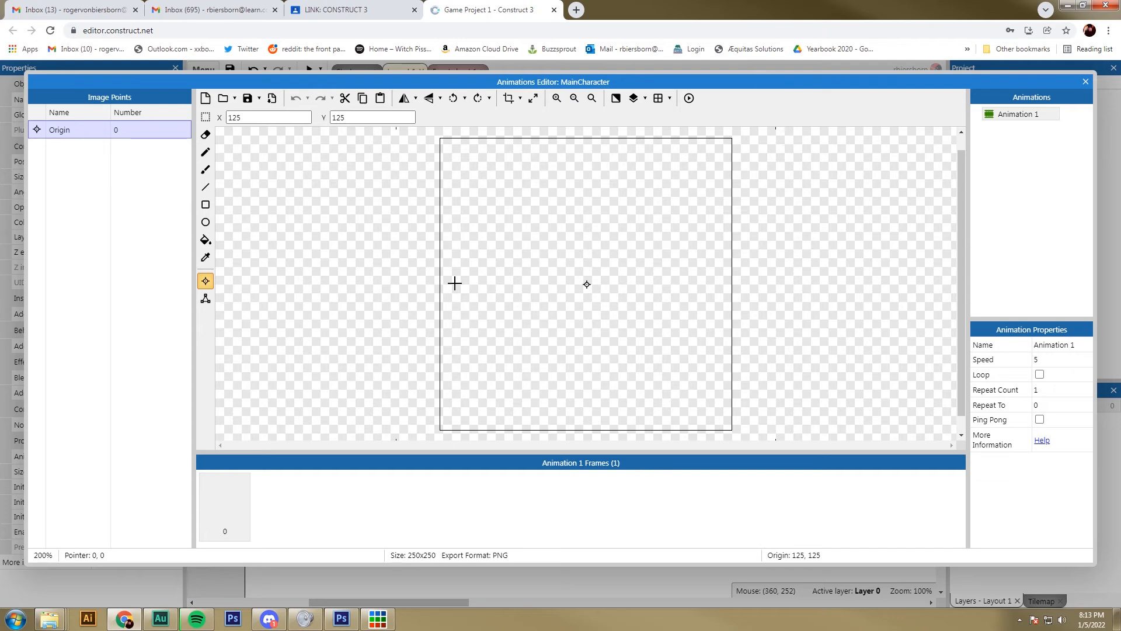
# Step: Load the "goblin stand" GIF from the Piskel folder as MainCharacter's image, check it and close the Animations Editor
pyautogui.moveTo(482, 85)
pyautogui.mouseDown()
pyautogui.moveTo(466, 83)
pyautogui.moveTo(456, 103)
pyautogui.moveTo(454, 91)
pyautogui.moveTo(467, 111)
pyautogui.moveTo(467, 83)
pyautogui.mouseUp()
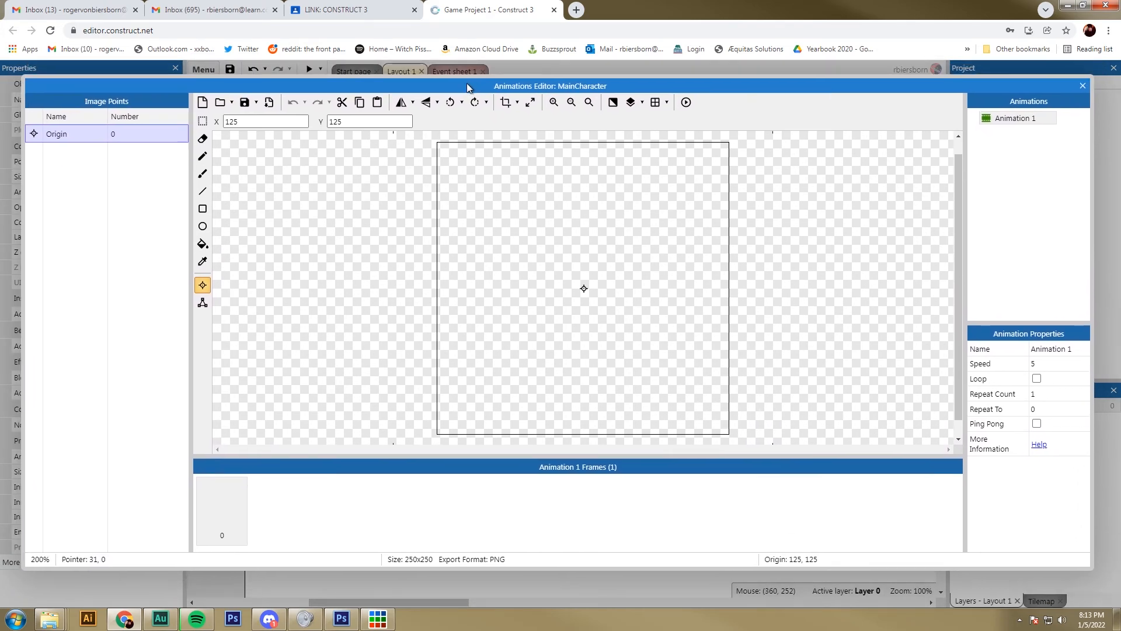
pyautogui.click(221, 103)
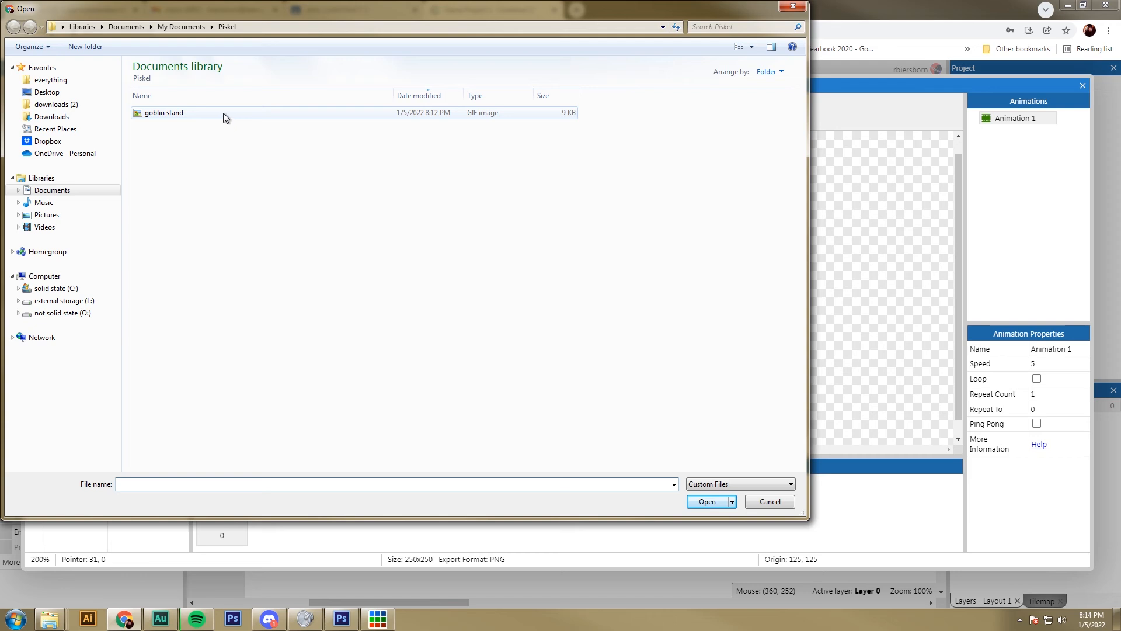
pyautogui.click(157, 116)
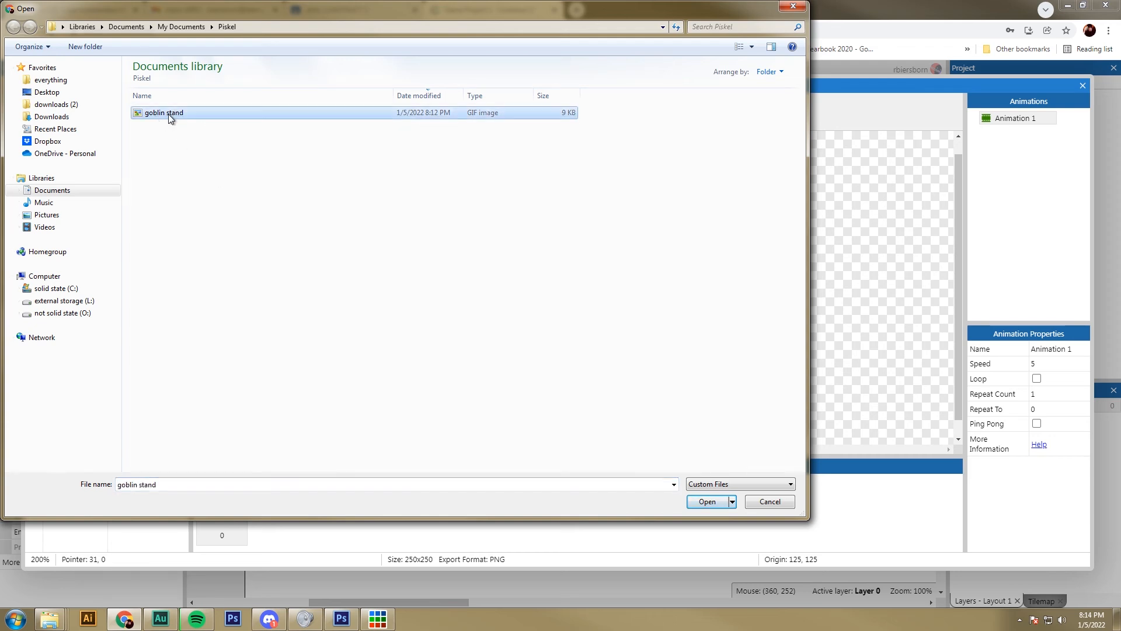
pyautogui.click(706, 502)
pyautogui.scroll(-5, 648, 341)
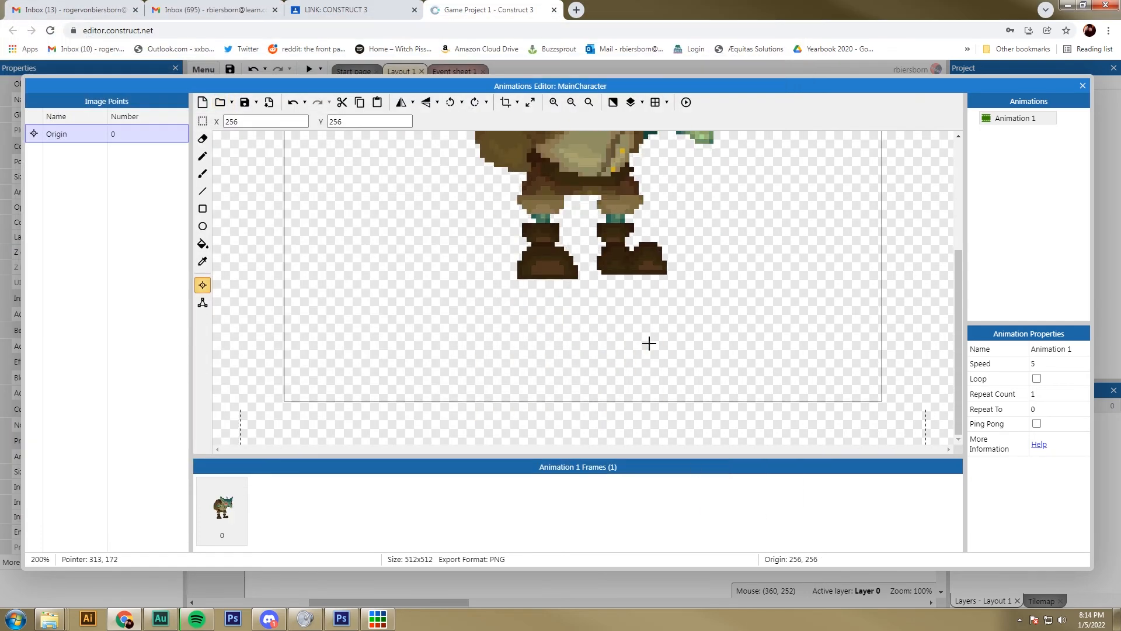
pyautogui.scroll(2, 649, 343)
pyautogui.scroll(2, 649, 343)
pyautogui.scroll(-2, 649, 344)
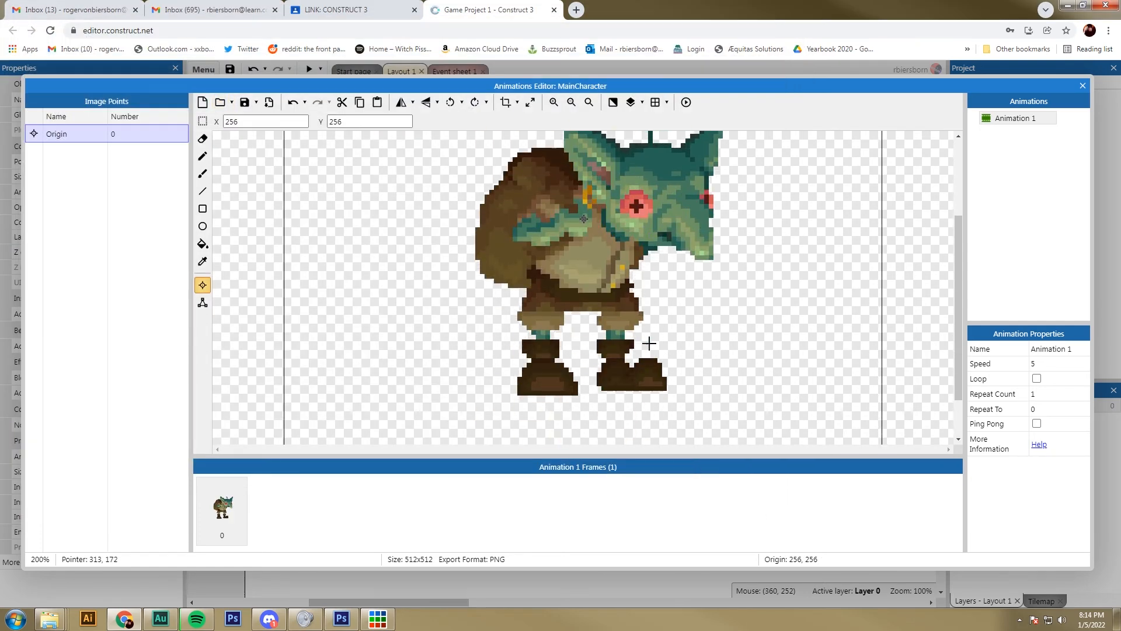
pyautogui.scroll(2, 648, 344)
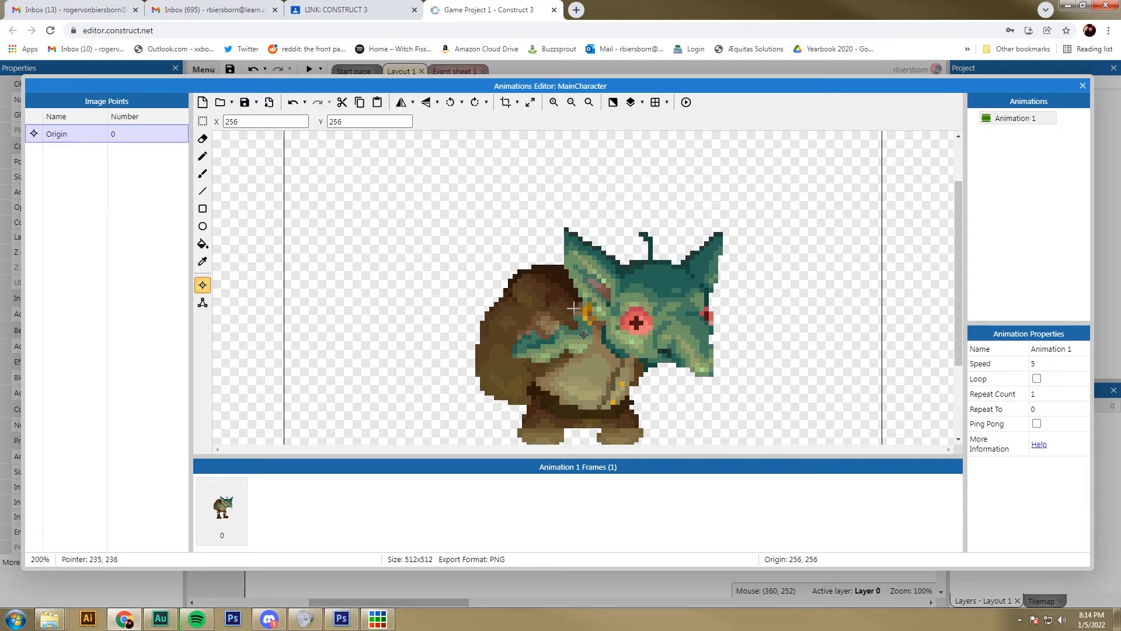
pyautogui.click(1081, 86)
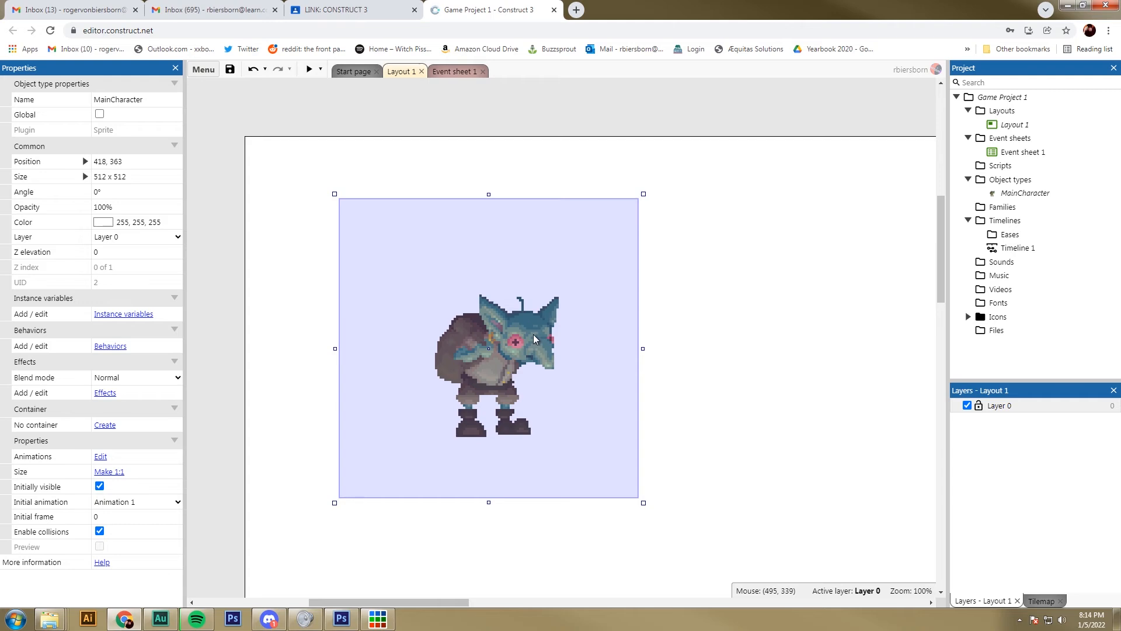
# Step: Nudge the MainCharacter sprite, try stretching it out of proportion to about 684 x 357, and undo the stretch
pyautogui.moveTo(536, 336)
pyautogui.mouseDown()
pyautogui.moveTo(718, 301)
pyautogui.moveTo(525, 377)
pyautogui.moveTo(437, 309)
pyautogui.moveTo(541, 378)
pyautogui.moveTo(547, 334)
pyautogui.mouseUp()
pyautogui.click(746, 317)
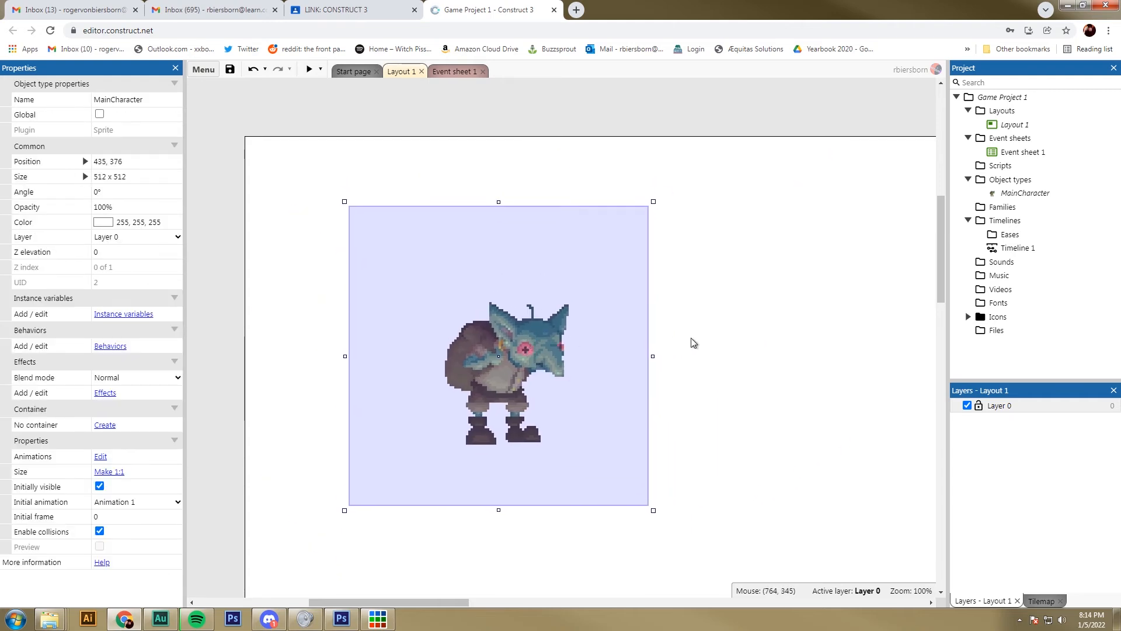
pyautogui.scroll(-2, 693, 340)
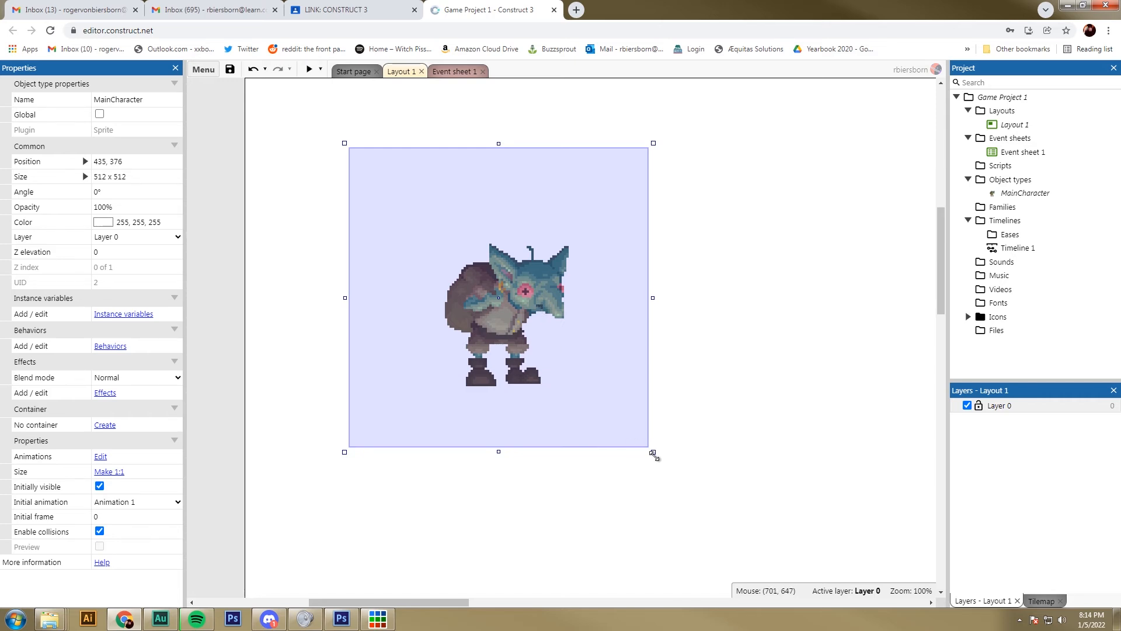
pyautogui.moveTo(652, 453); pyautogui.dragTo(755, 365)
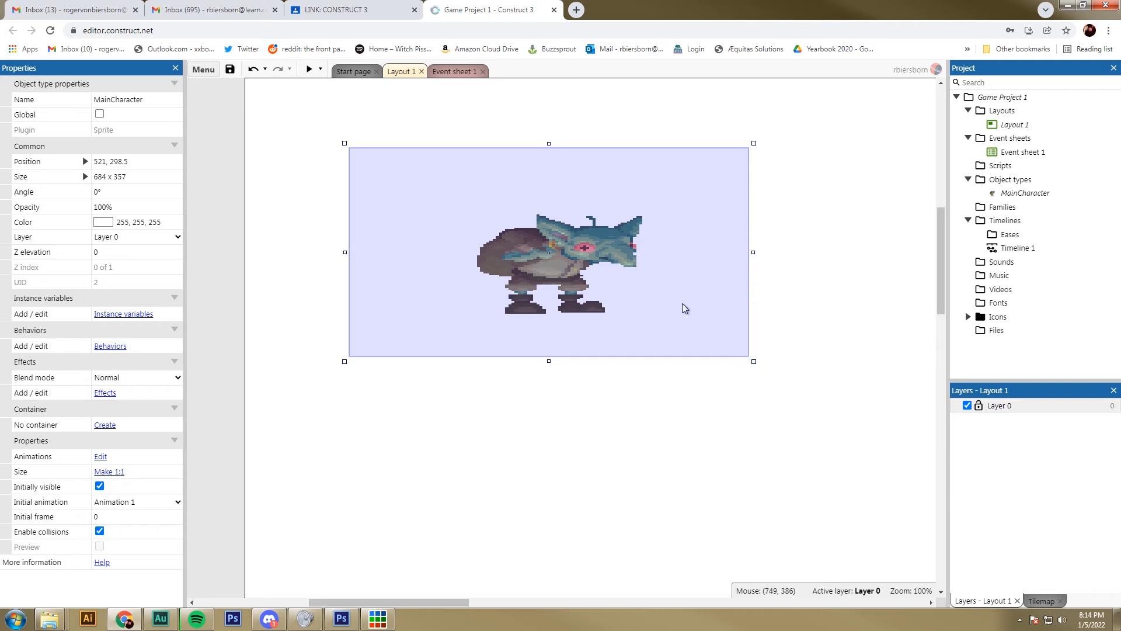
pyautogui.hotkey('ctrl', 'z')
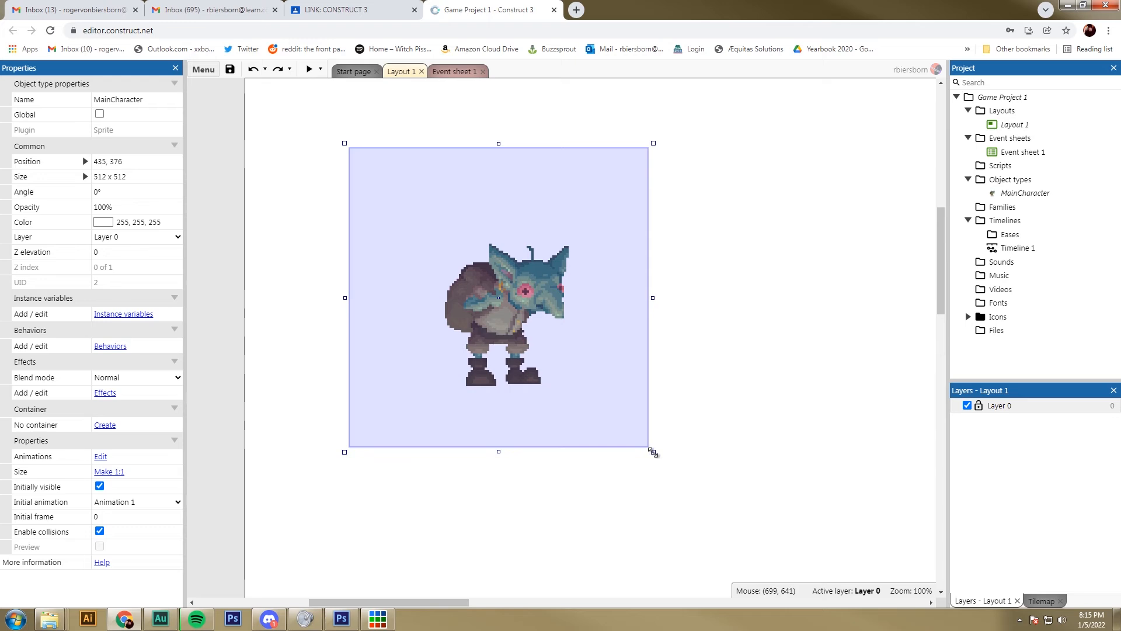
# Step: Scale the MainCharacter sprite down proportionally to about 392 x 392 and move it to about 354, 434
pyautogui.moveTo(653, 452); pyautogui.dragTo(575, 395)
pyautogui.moveTo(508, 307); pyautogui.dragTo(492, 376)
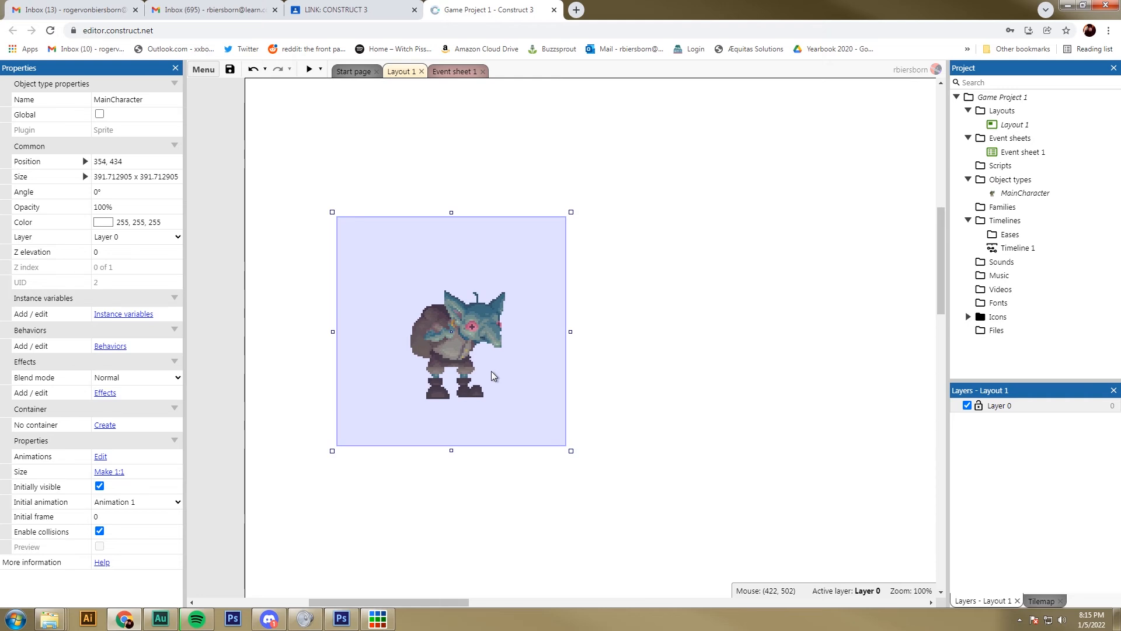
pyautogui.click(813, 410)
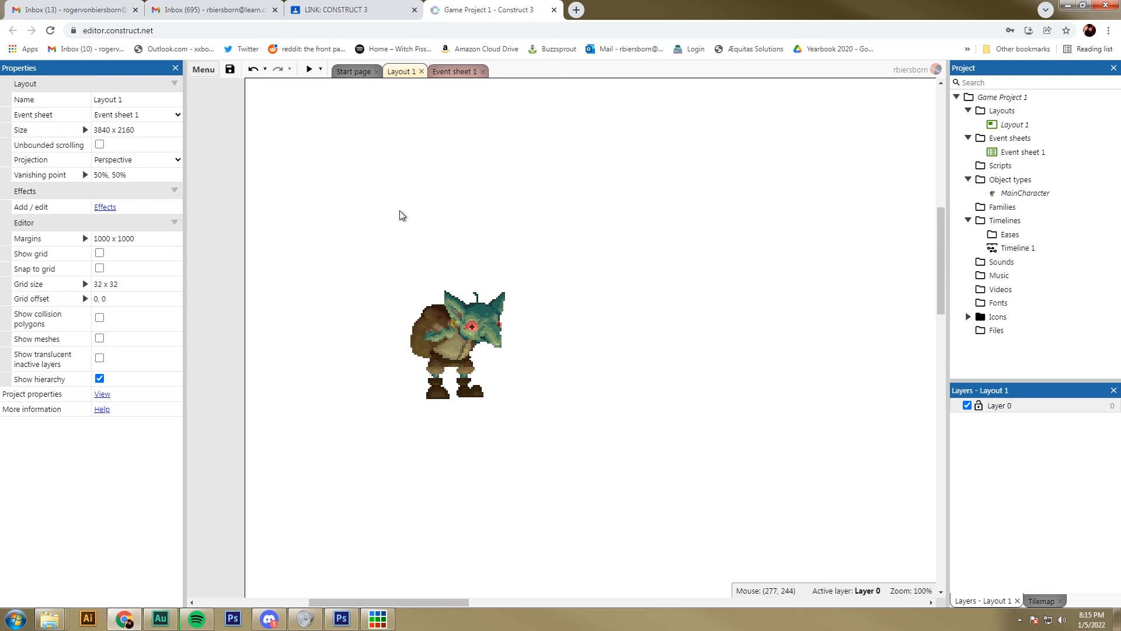
# Step: Preview the game with the goblin sprite and close the preview window
pyautogui.click(309, 71)
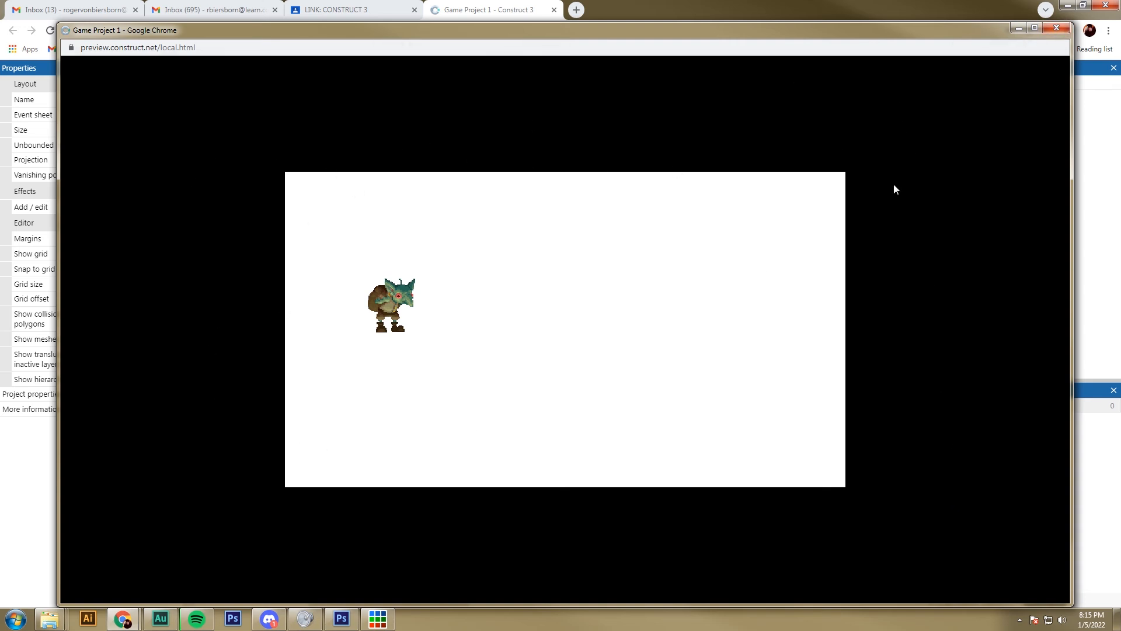
pyautogui.click(1058, 28)
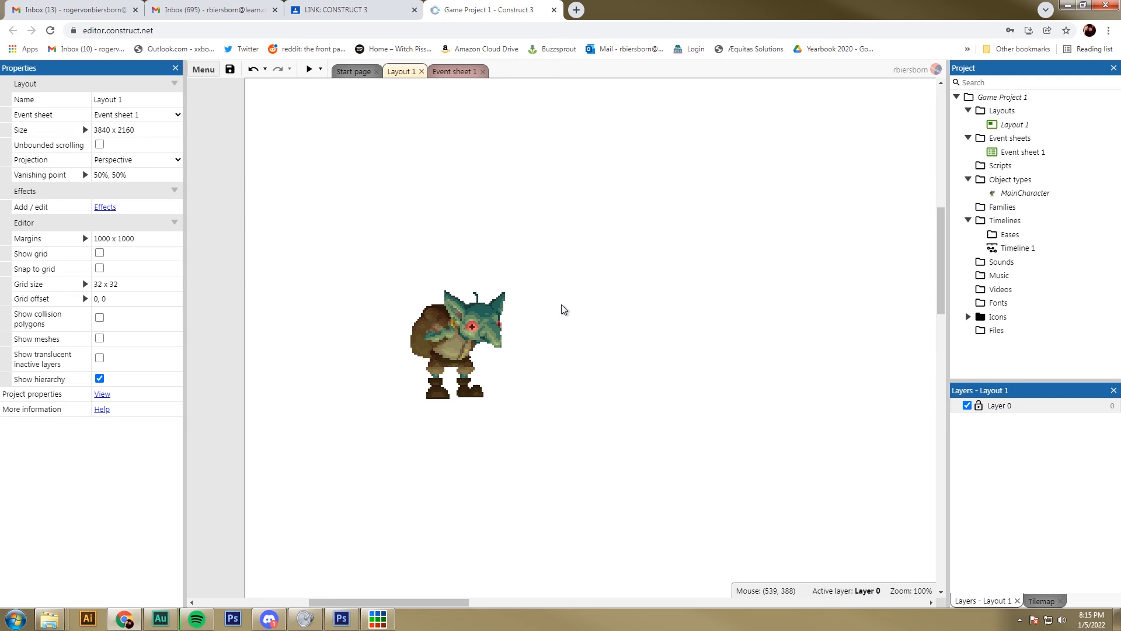
# Step: Compare the sprite's properties with the layout's, open the project properties and set the fullscreen mode to Off
pyautogui.click(464, 331)
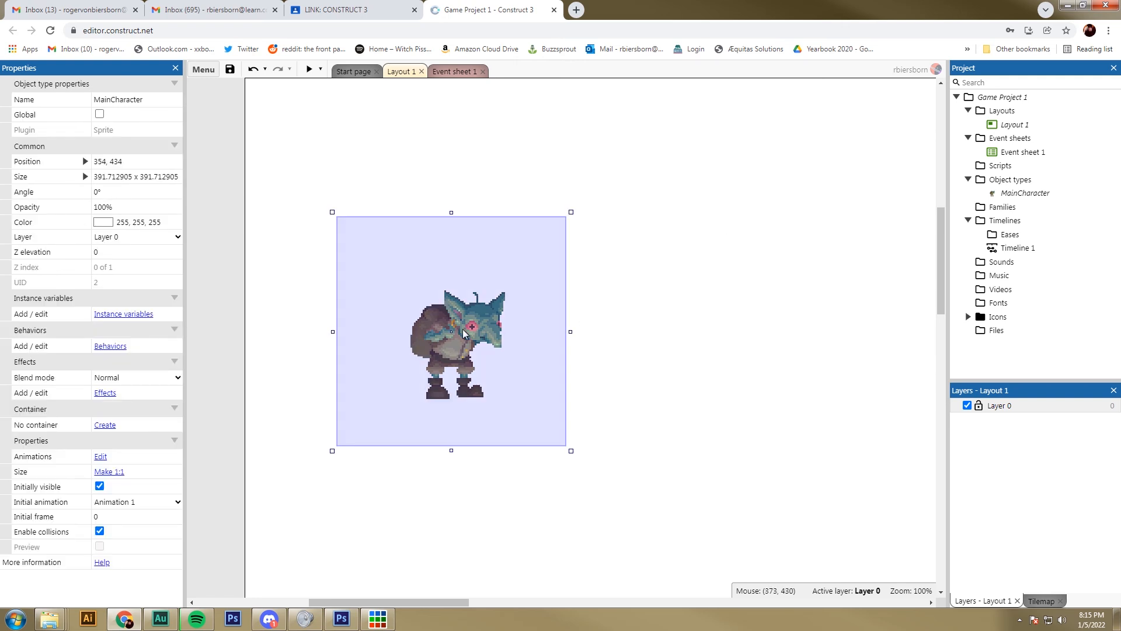
pyautogui.click(725, 206)
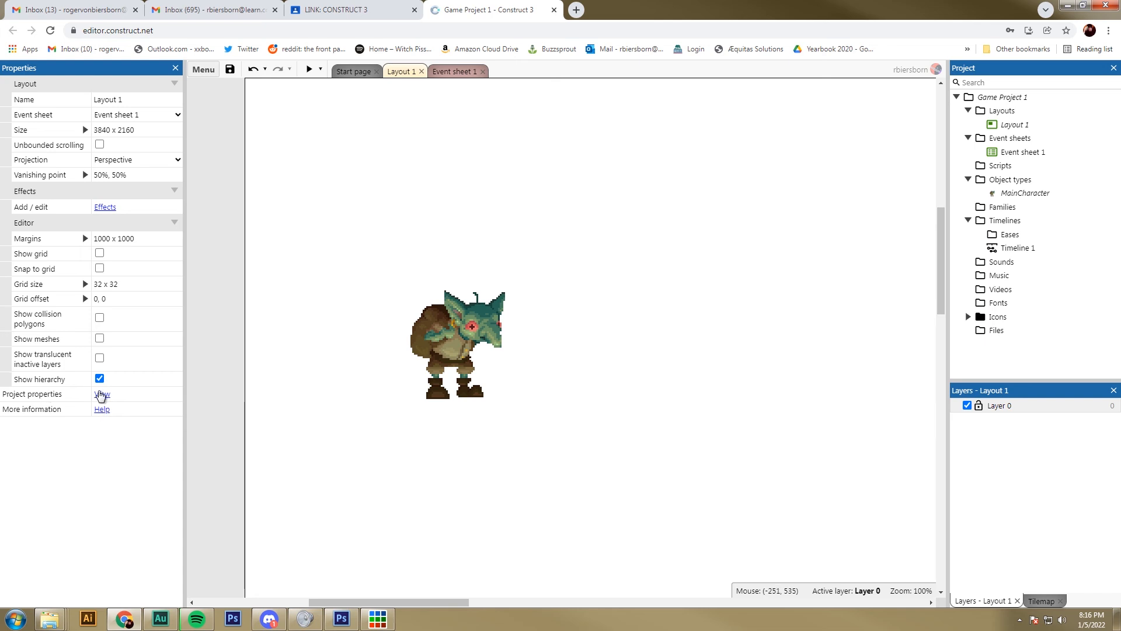
pyautogui.click(457, 323)
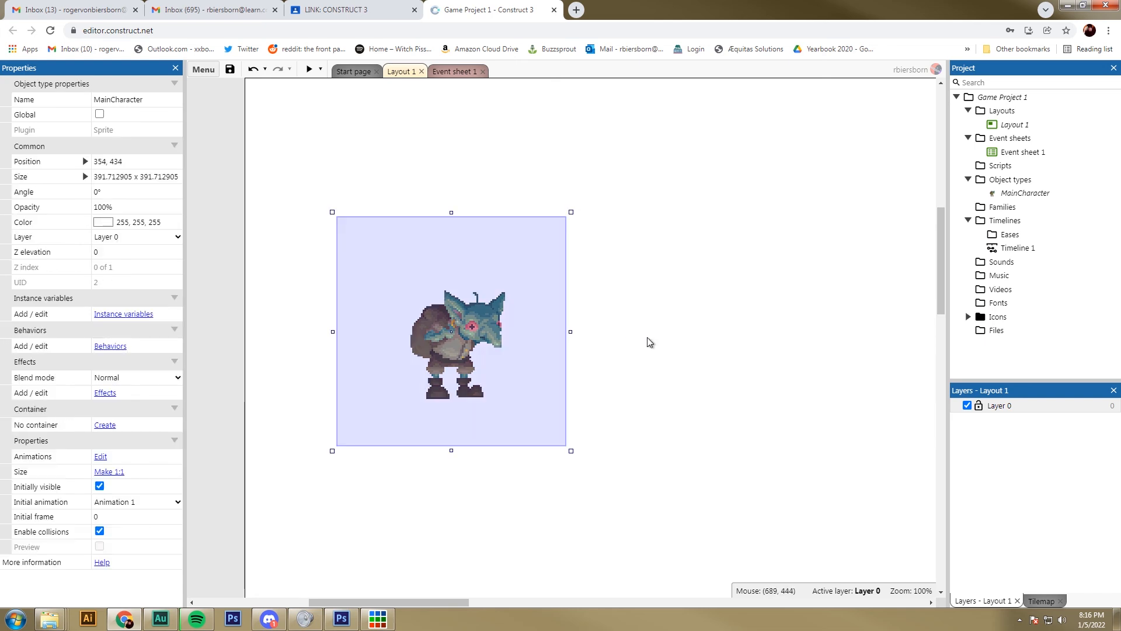
pyautogui.click(648, 345)
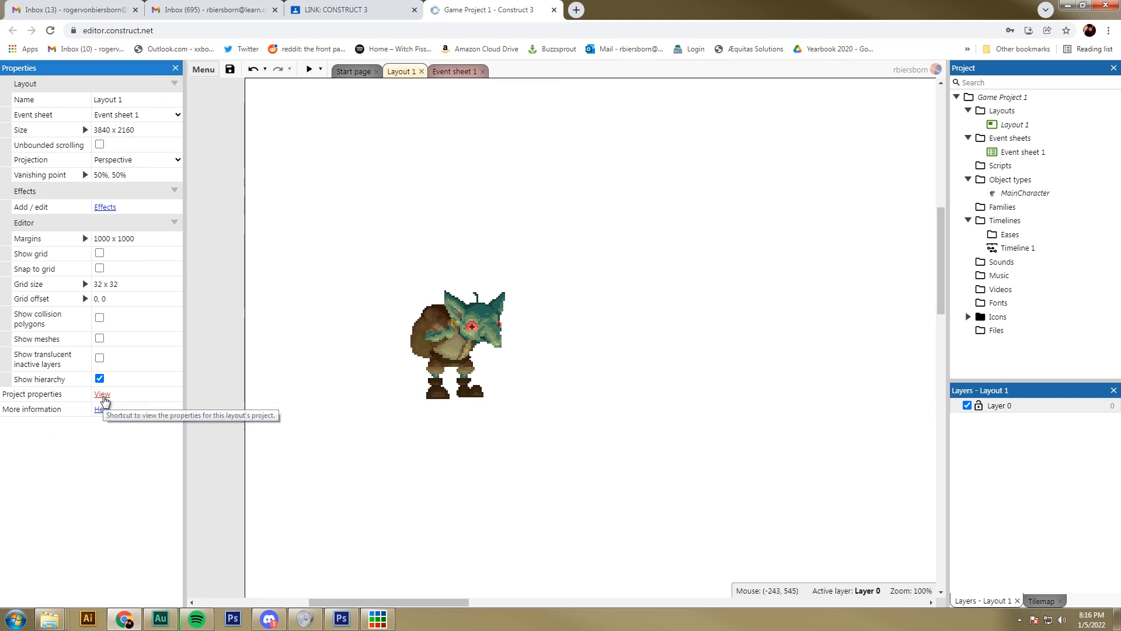
pyautogui.click(102, 395)
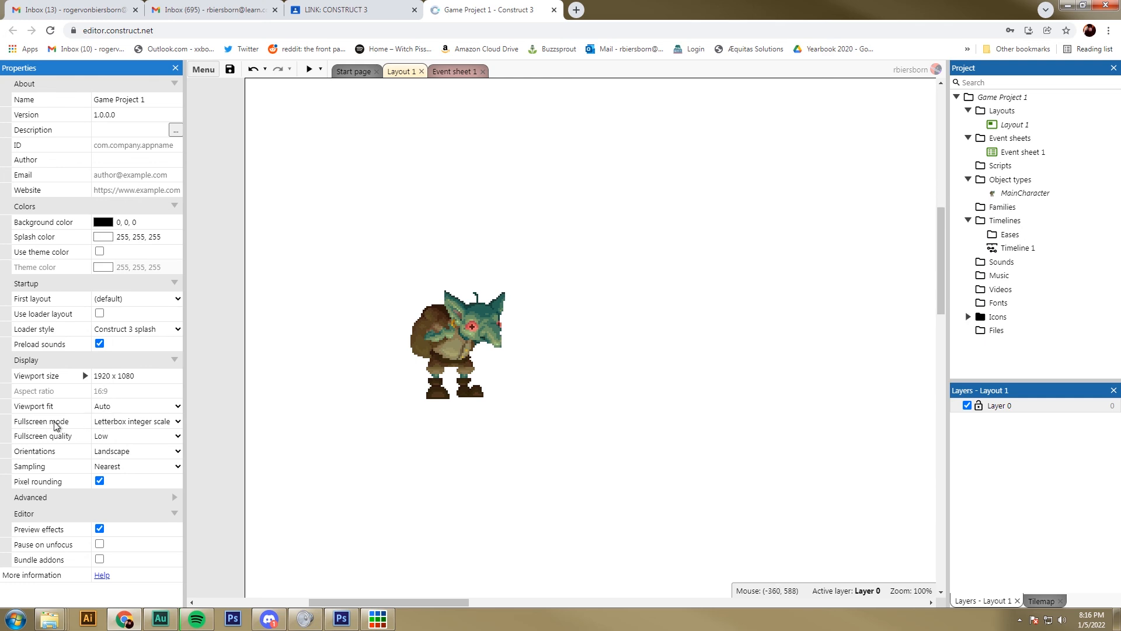
pyautogui.click(118, 422)
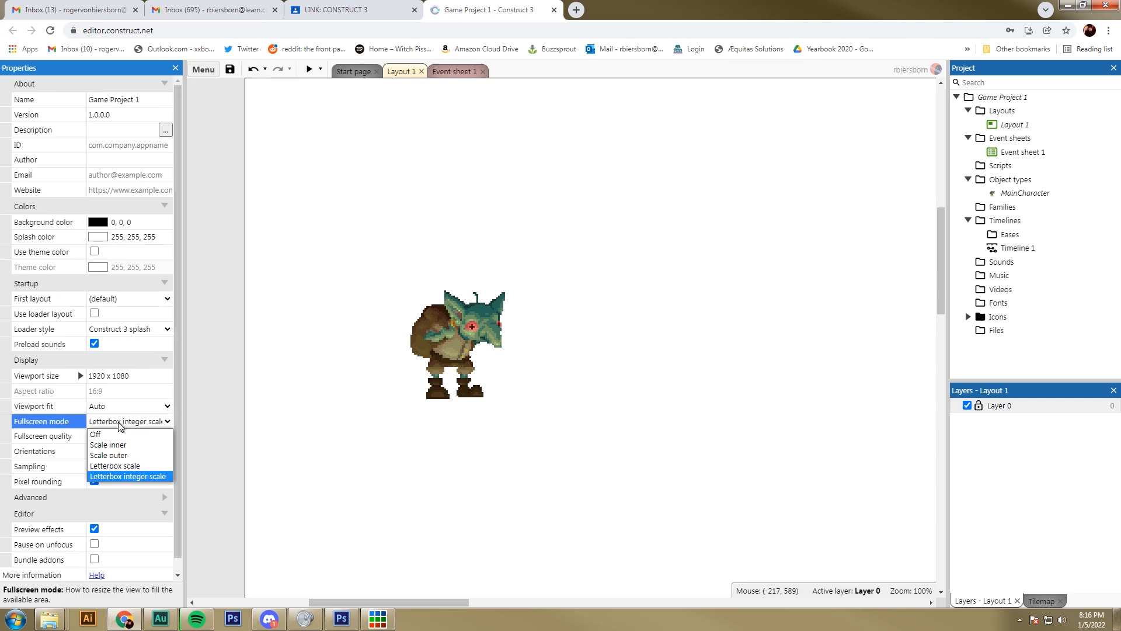
pyautogui.click(116, 437)
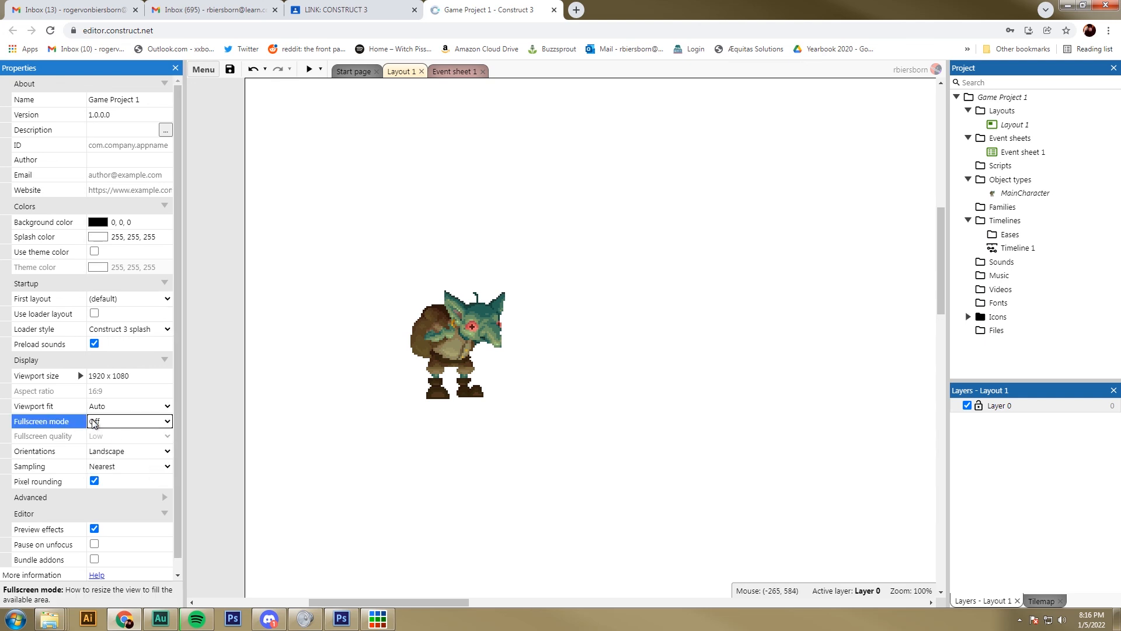
# Step: Preview the game again with fullscreen mode off and close the preview window
pyautogui.click(309, 69)
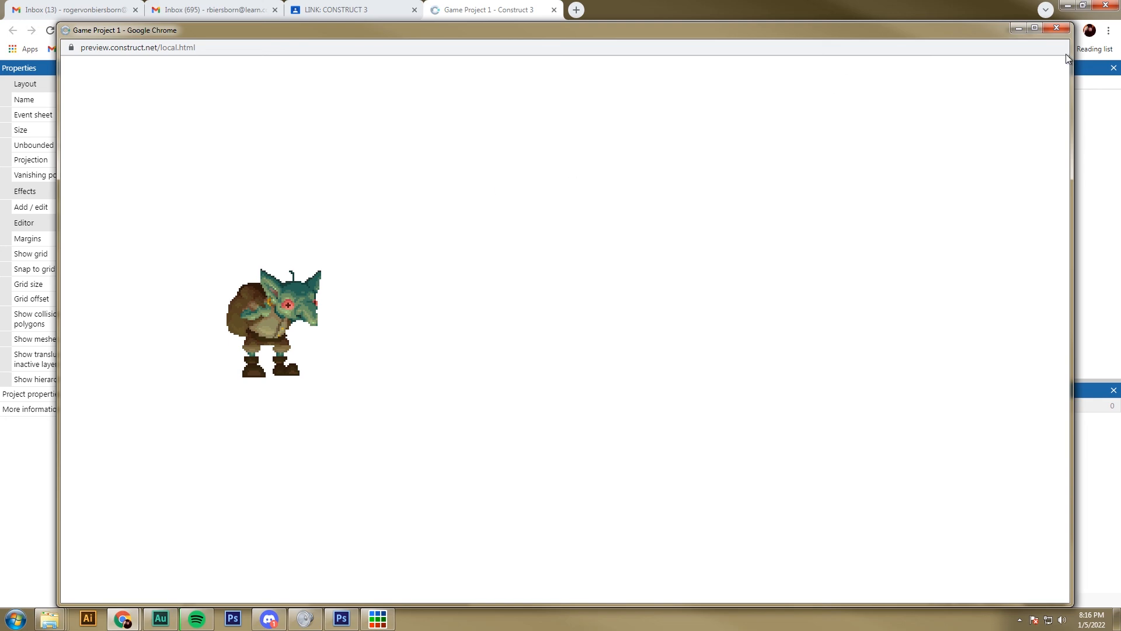
pyautogui.click(1056, 27)
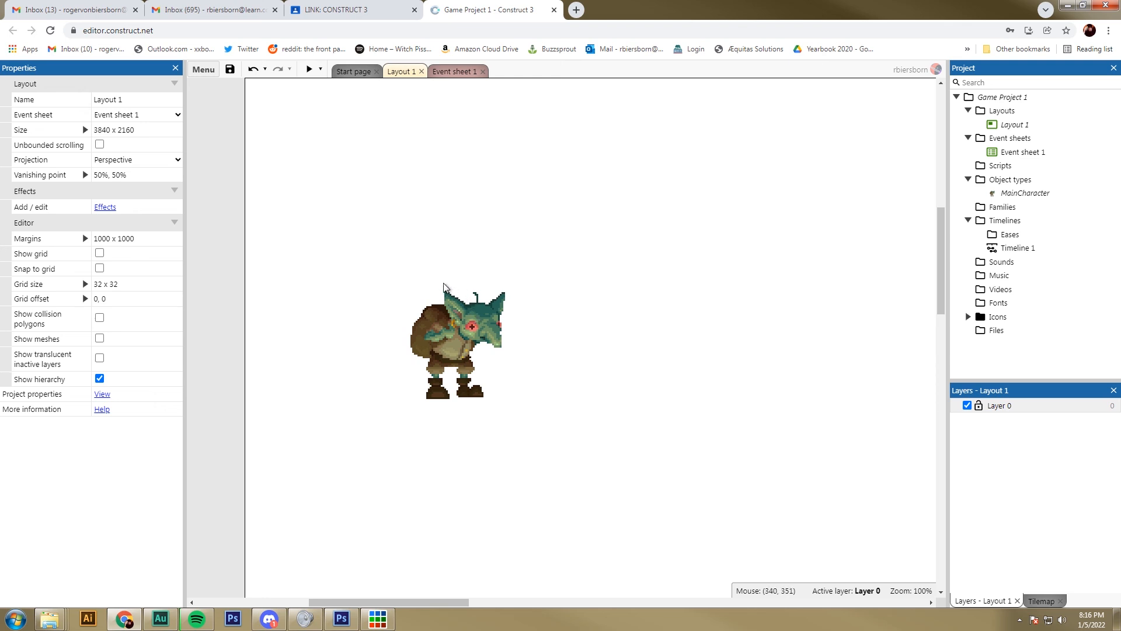
pyautogui.click(231, 74)
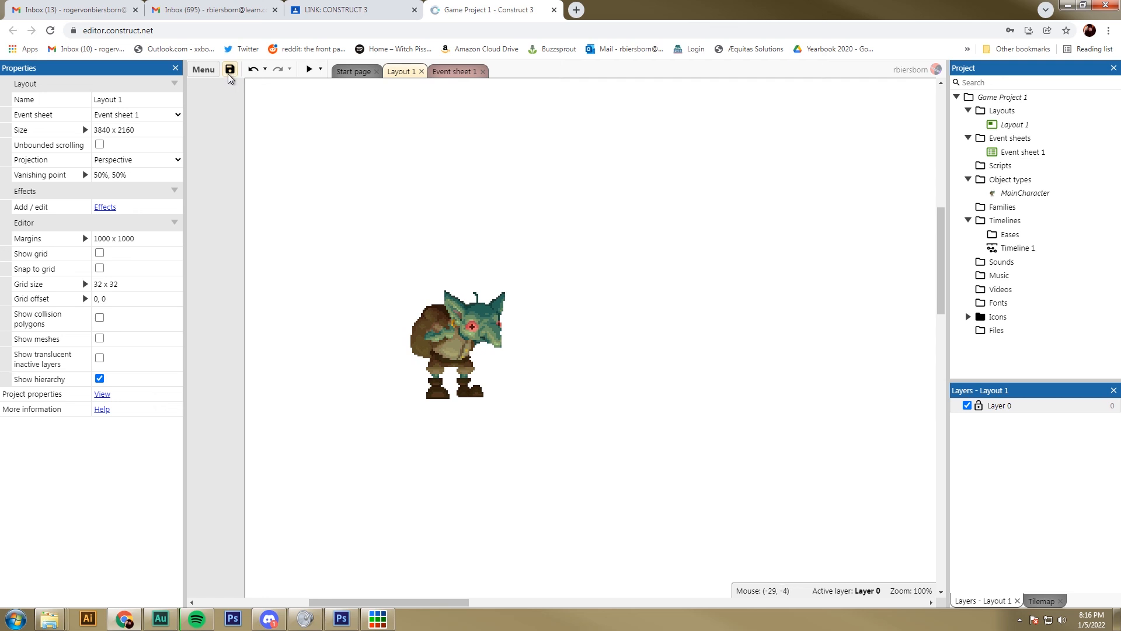
pyautogui.click(230, 71)
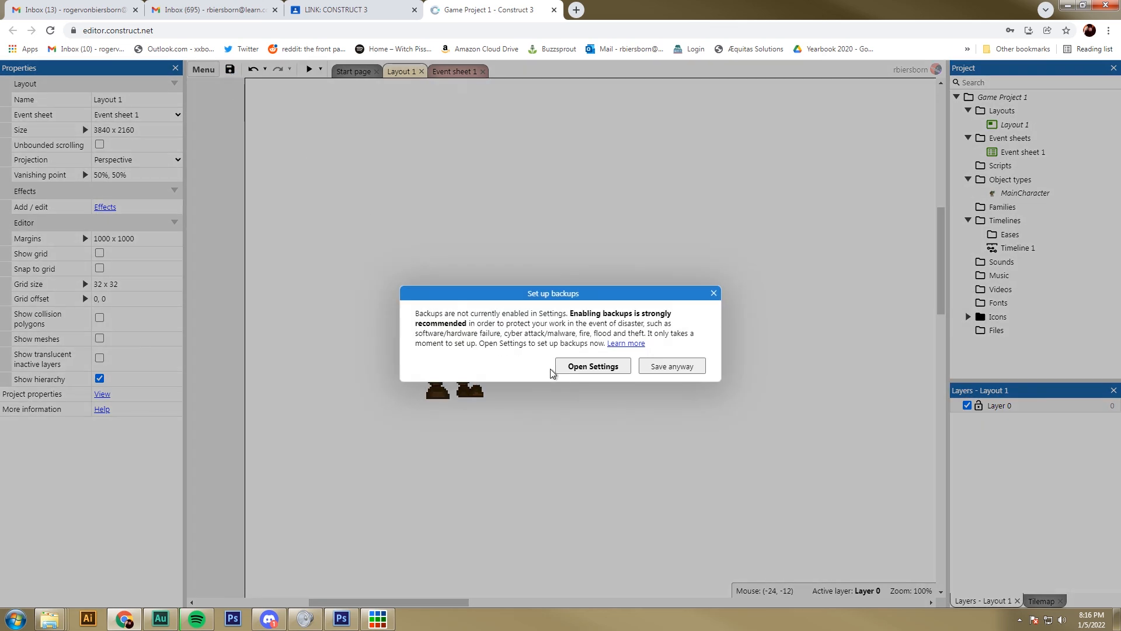
pyautogui.click(676, 368)
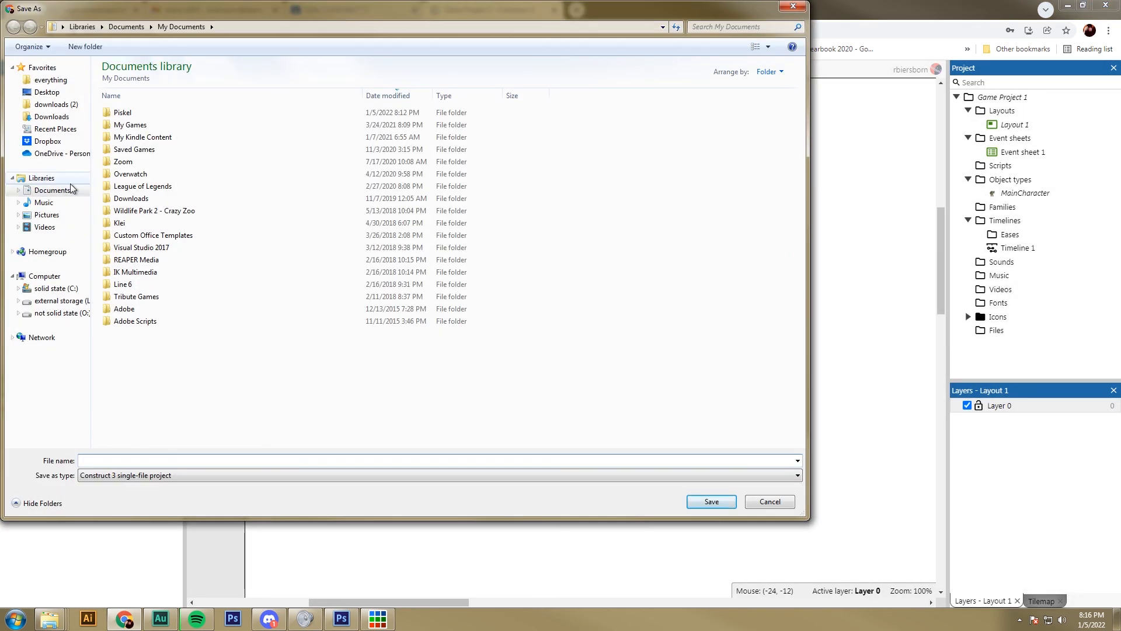
pyautogui.click(55, 193)
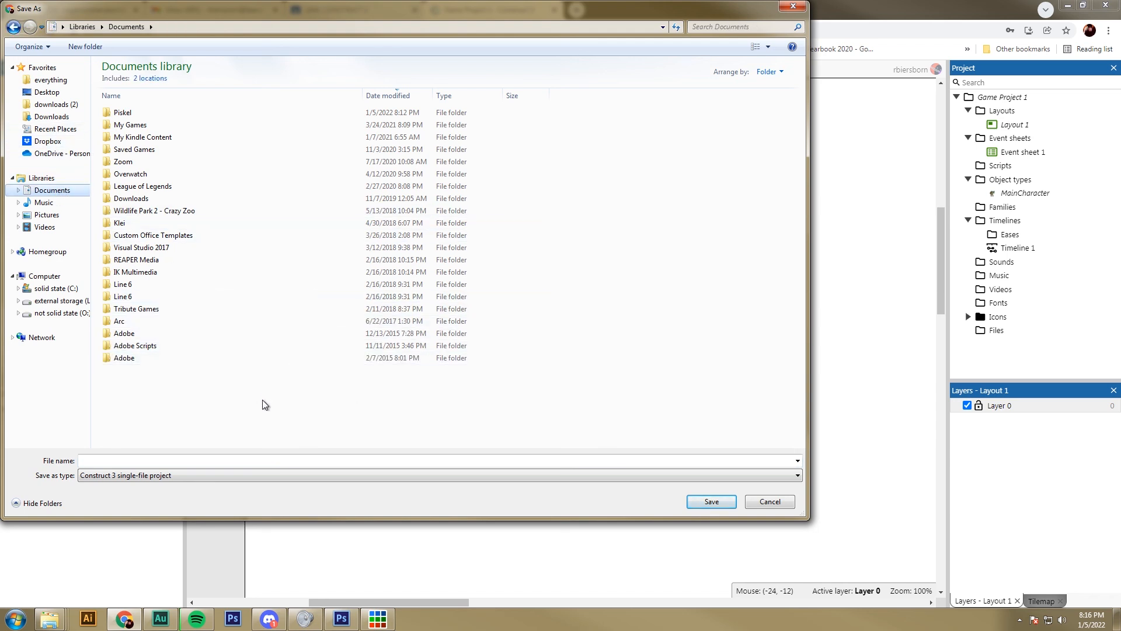
pyautogui.click(166, 463)
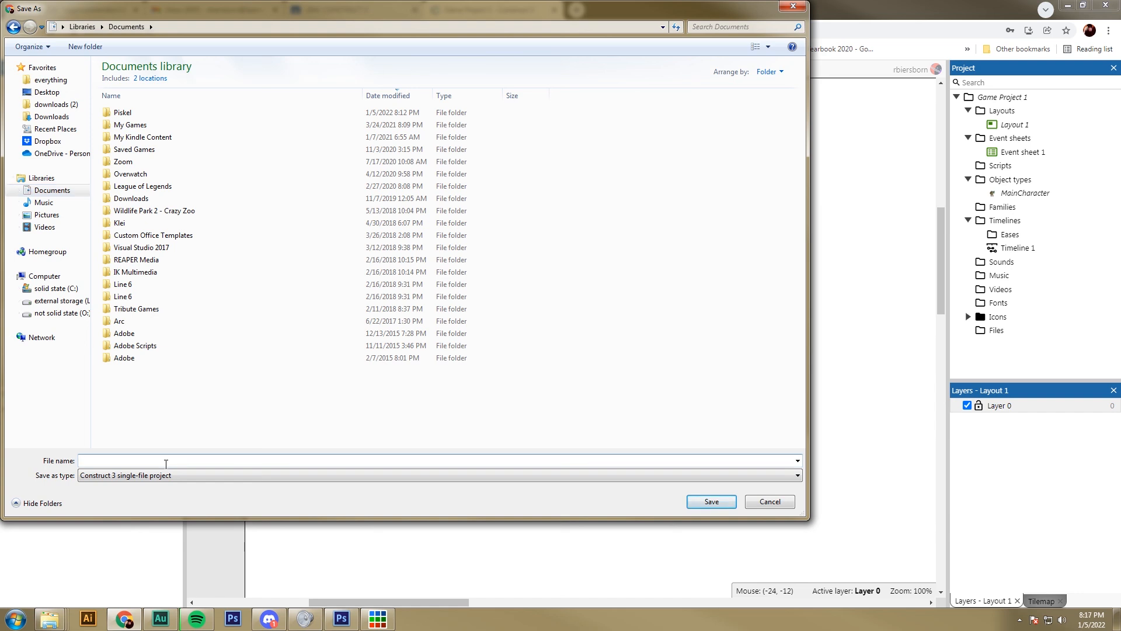
pyautogui.write('Game Project 1')
pyautogui.click(765, 504)
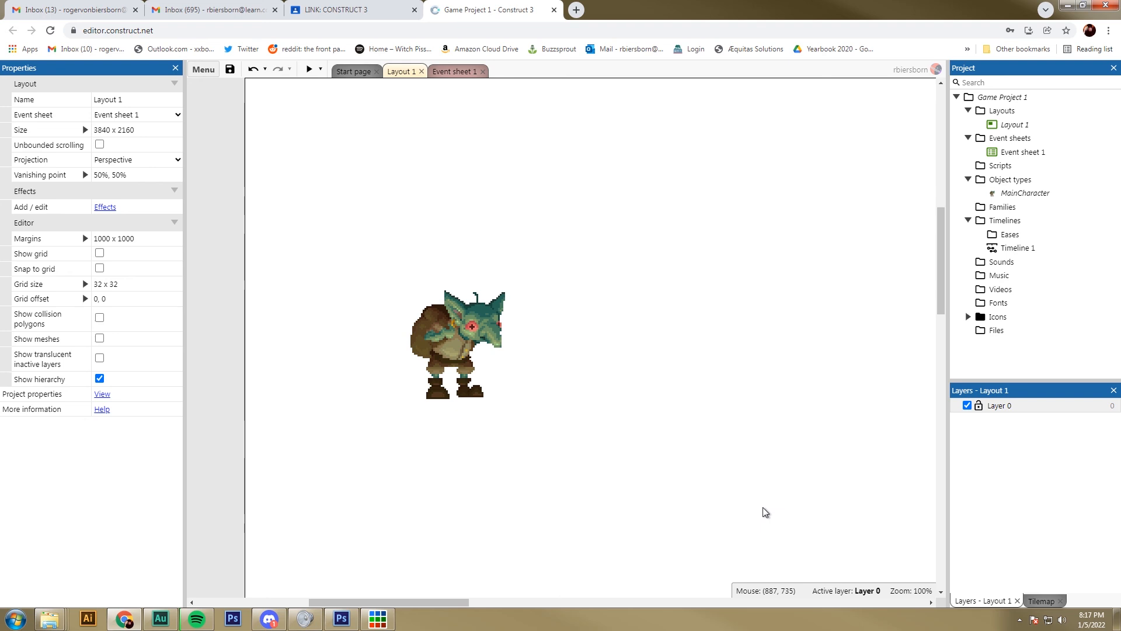
# Step: Open Event sheet 1 of the game project
pyautogui.click(447, 73)
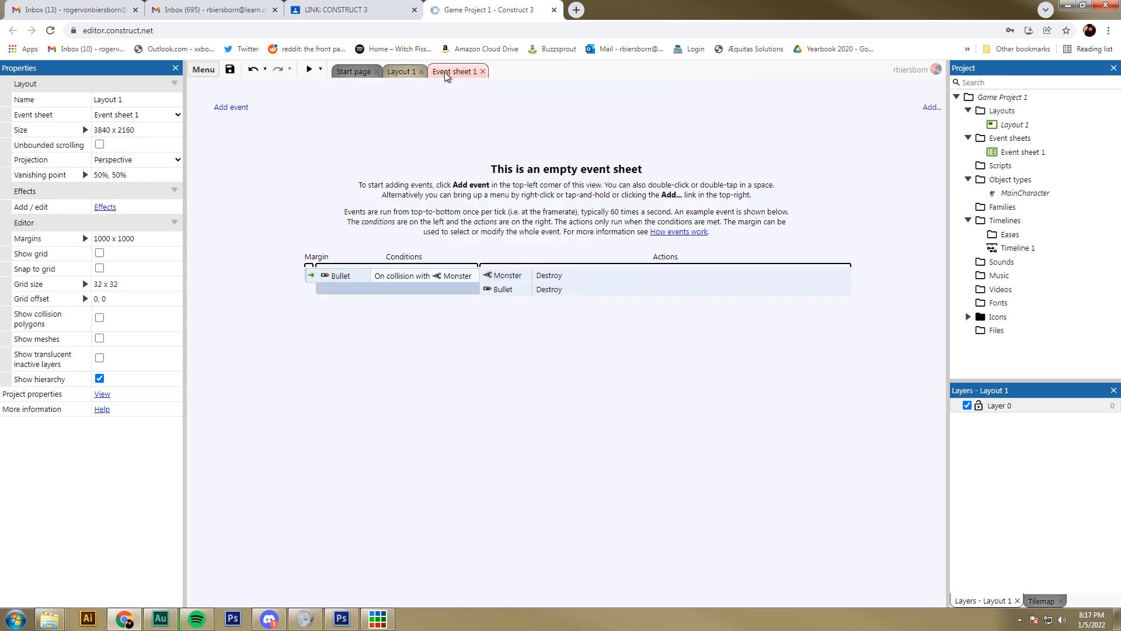